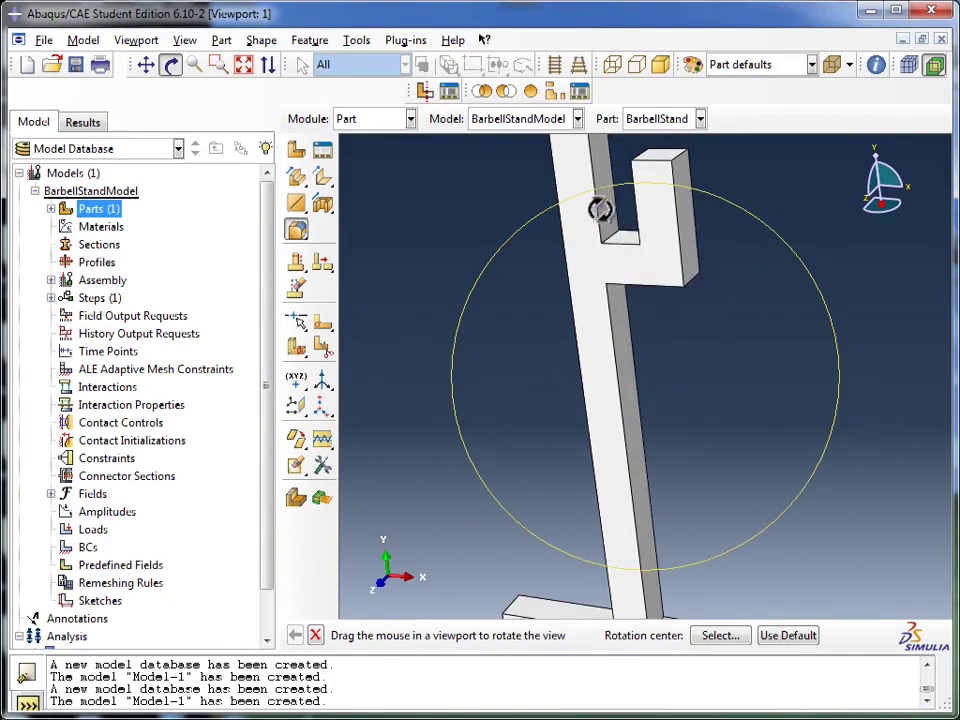
Rotate the part to expose the hook corner, then return to picking edges to round.
{"action": "key", "text": "Escape"}
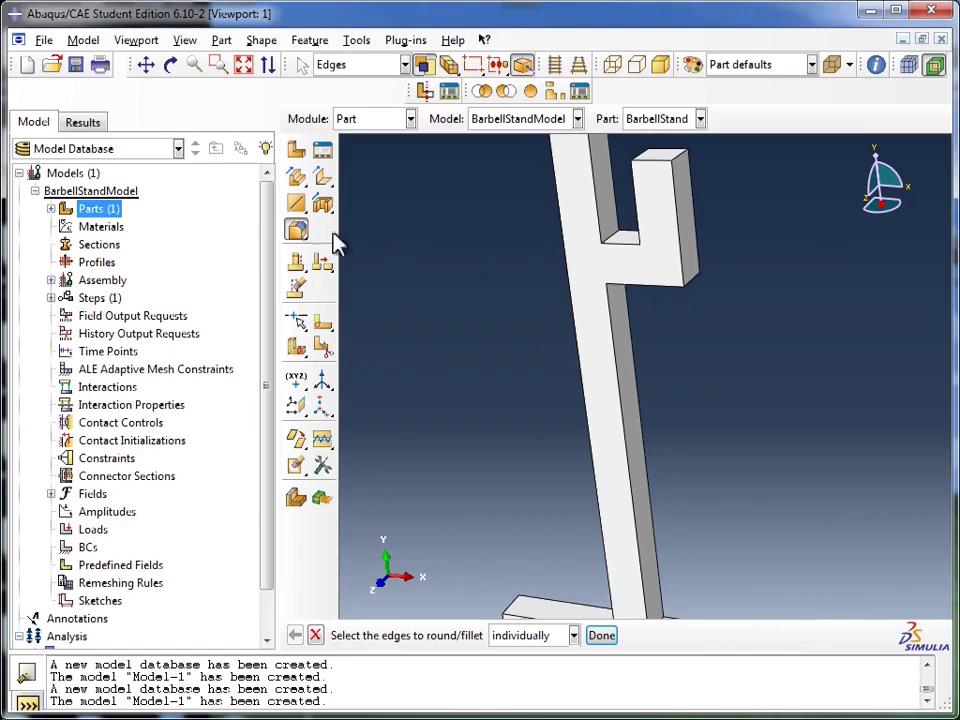
{"action": "left_click", "coordinate": [170, 64]}
{"action": "left_click_drag", "start_coordinate": [643, 358], "coordinate": [596, 326]}
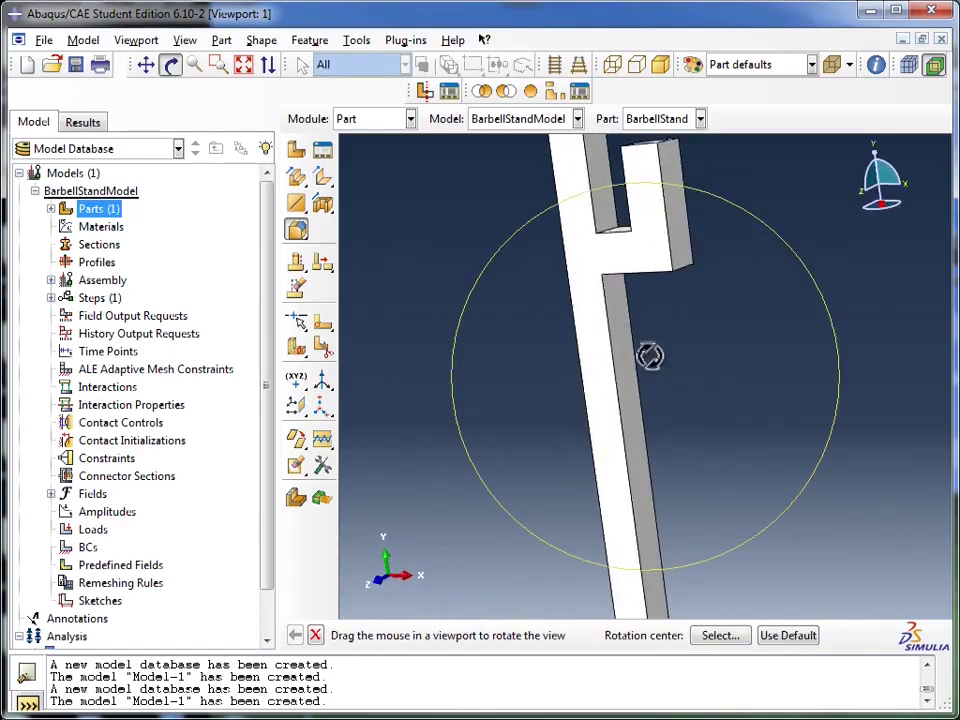
{"action": "left_click", "coordinate": [167, 68]}
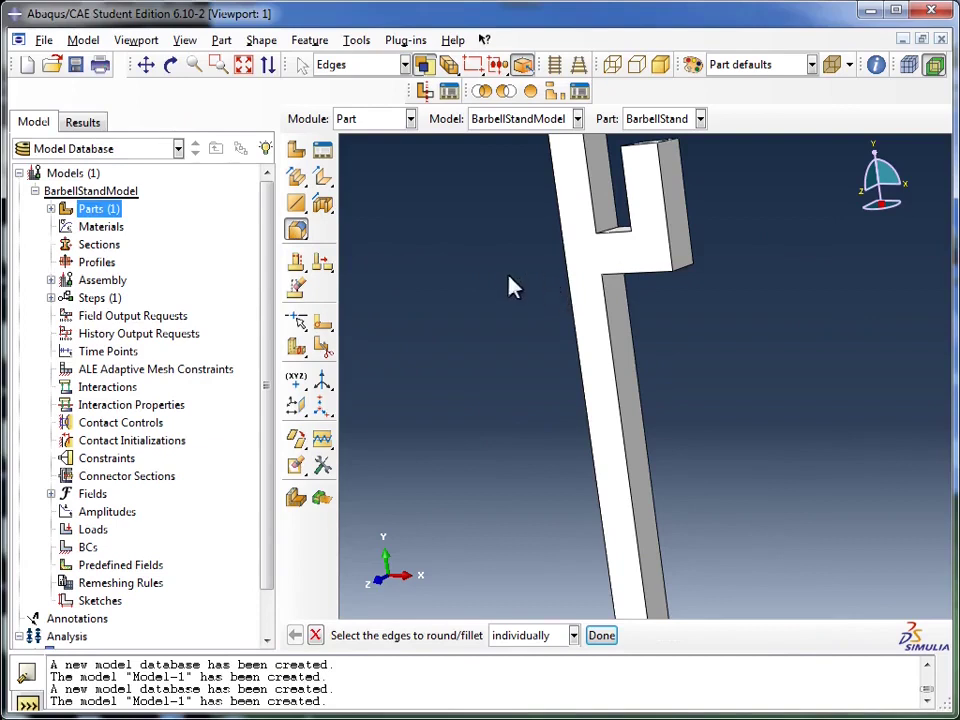
Expand Parts > BarbellStand > Features > Solid extrude-1 and right-click its Section Sketch.
{"action": "left_click", "coordinate": [51, 209]}
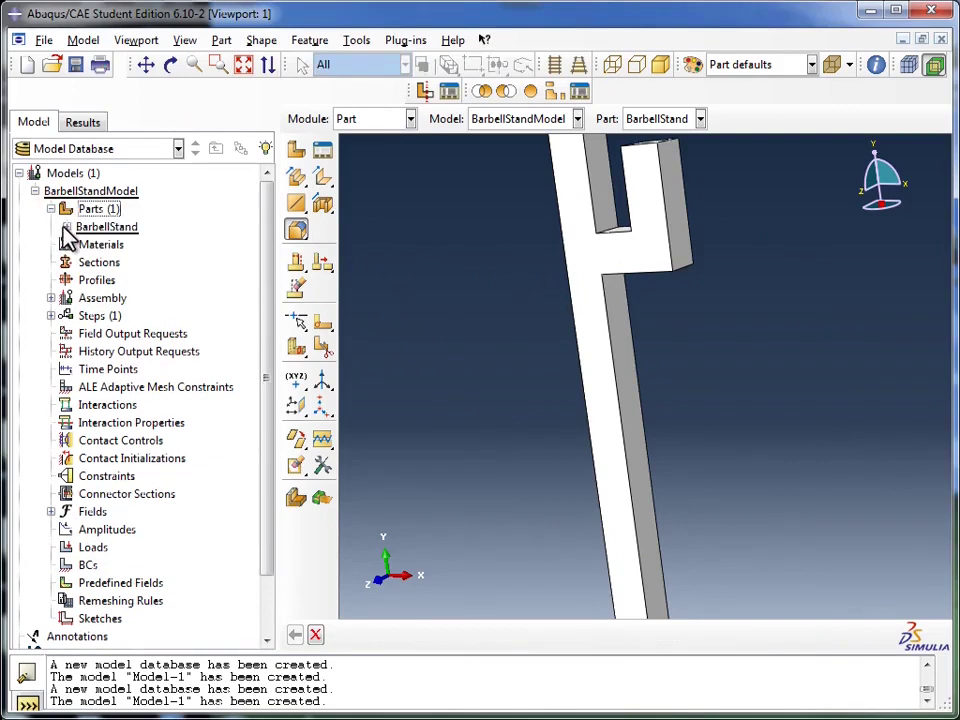
{"action": "left_click", "coordinate": [66, 228]}
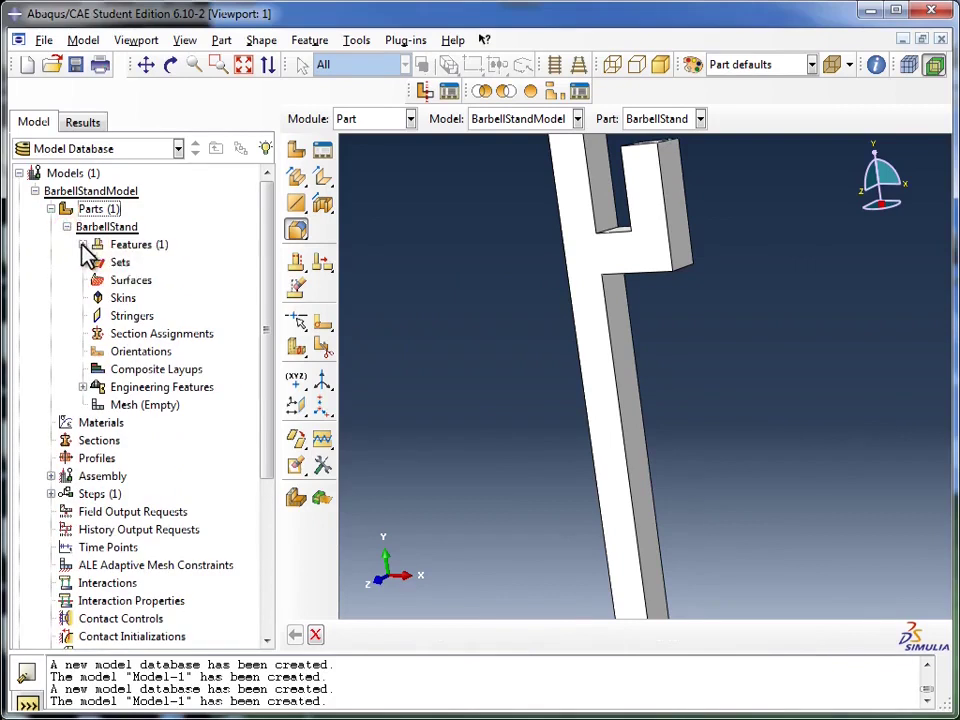
{"action": "left_click", "coordinate": [82, 245]}
{"action": "left_click", "coordinate": [99, 262]}
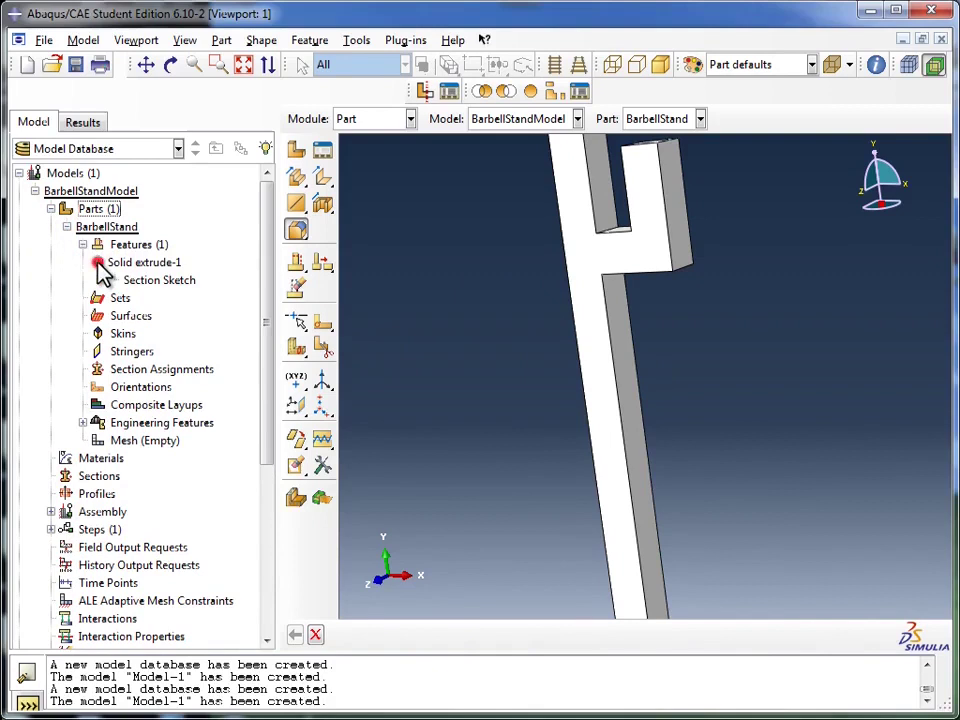
{"action": "left_click", "coordinate": [141, 282]}
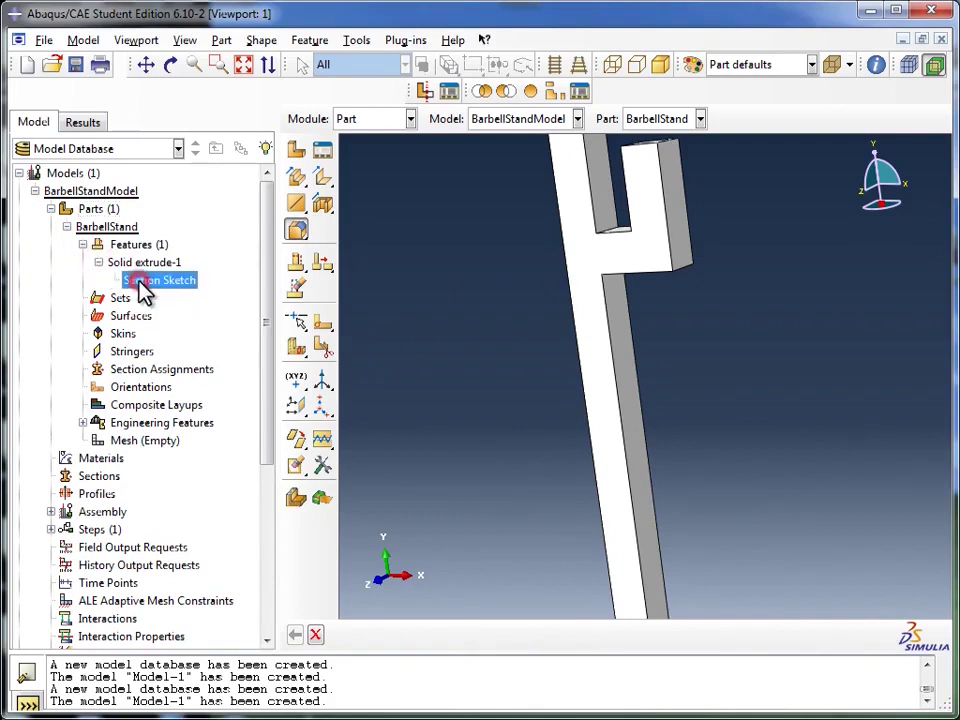
{"action": "right_click", "coordinate": [141, 282]}
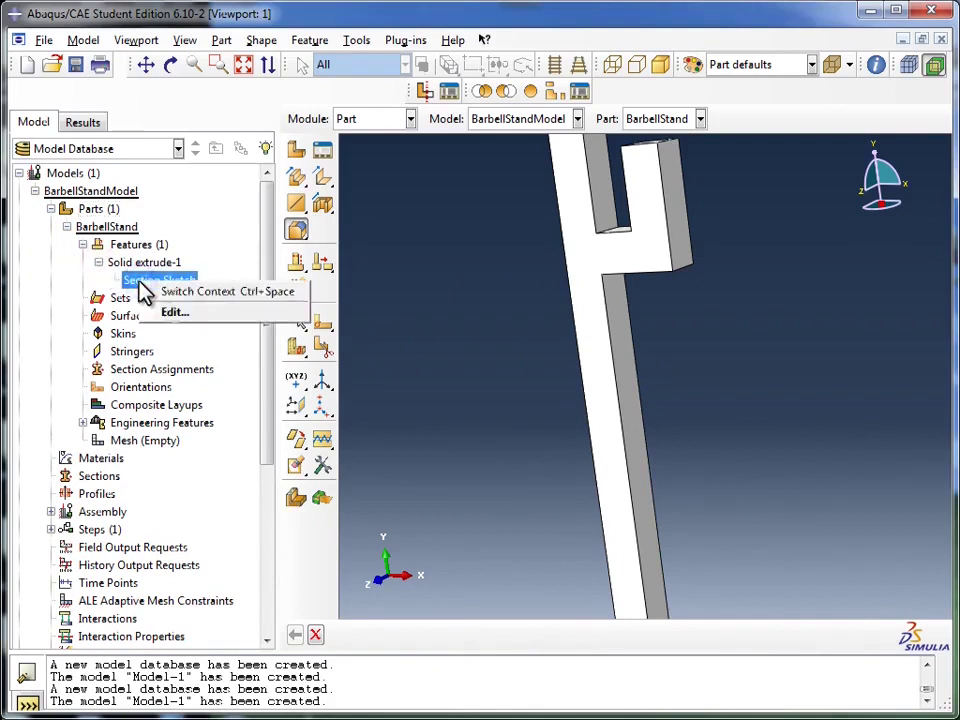
Edit Solid extrude-1's Section Sketch and zoom in on the dimensioned profile.
{"action": "left_click", "coordinate": [193, 320]}
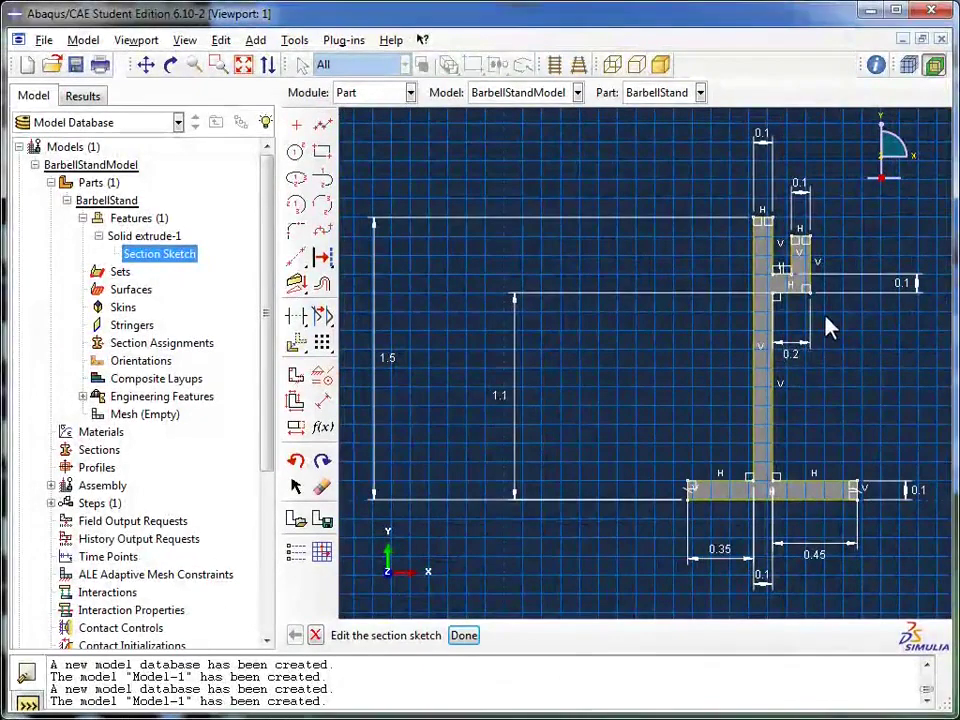
{"action": "scroll", "coordinate": [848, 305], "scroll_direction": "down", "scroll_amount": 2}
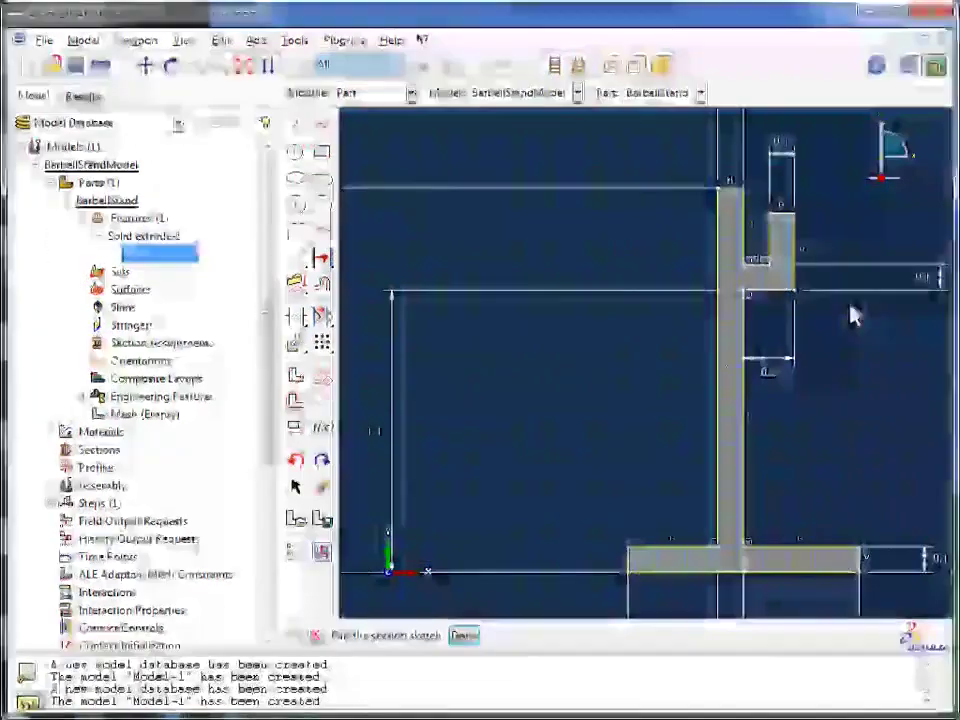
{"action": "scroll", "coordinate": [852, 315], "scroll_direction": "down", "scroll_amount": 1}
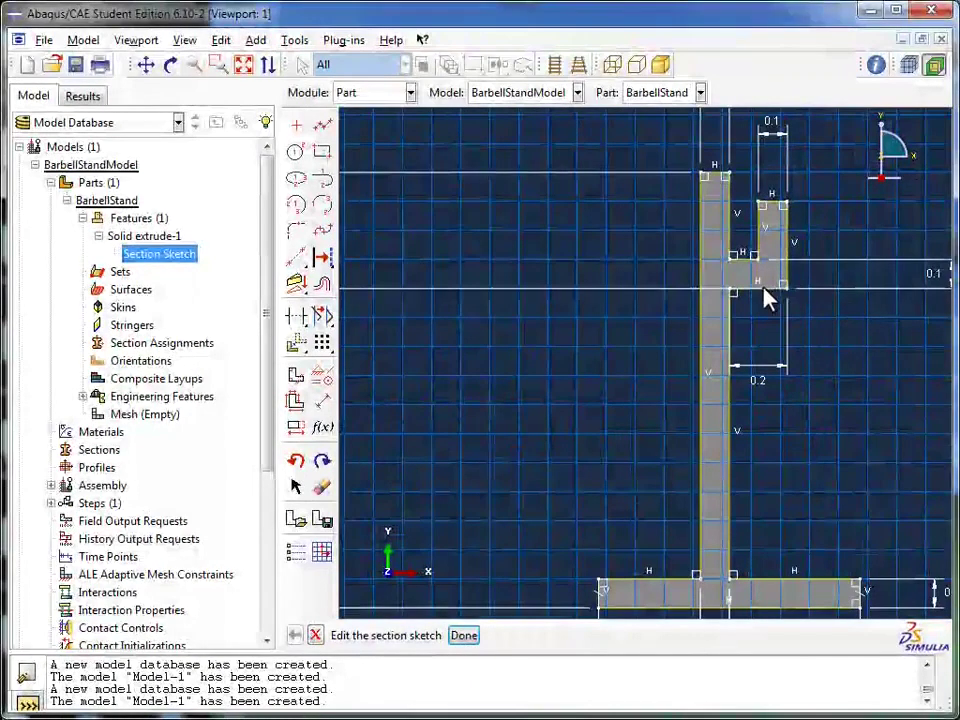
Fillet the hook's lower right corner between the right vertical and bottom edges with radius 0.05.
{"action": "left_click", "coordinate": [303, 245]}
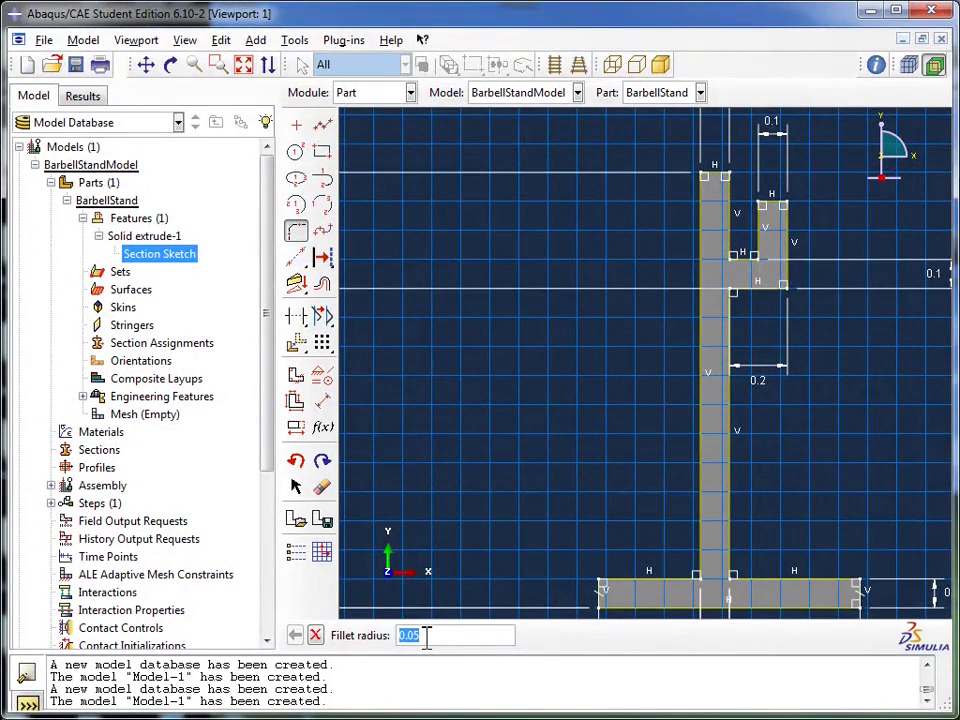
{"action": "left_click", "coordinate": [426, 636]}
{"action": "key", "text": "Return"}
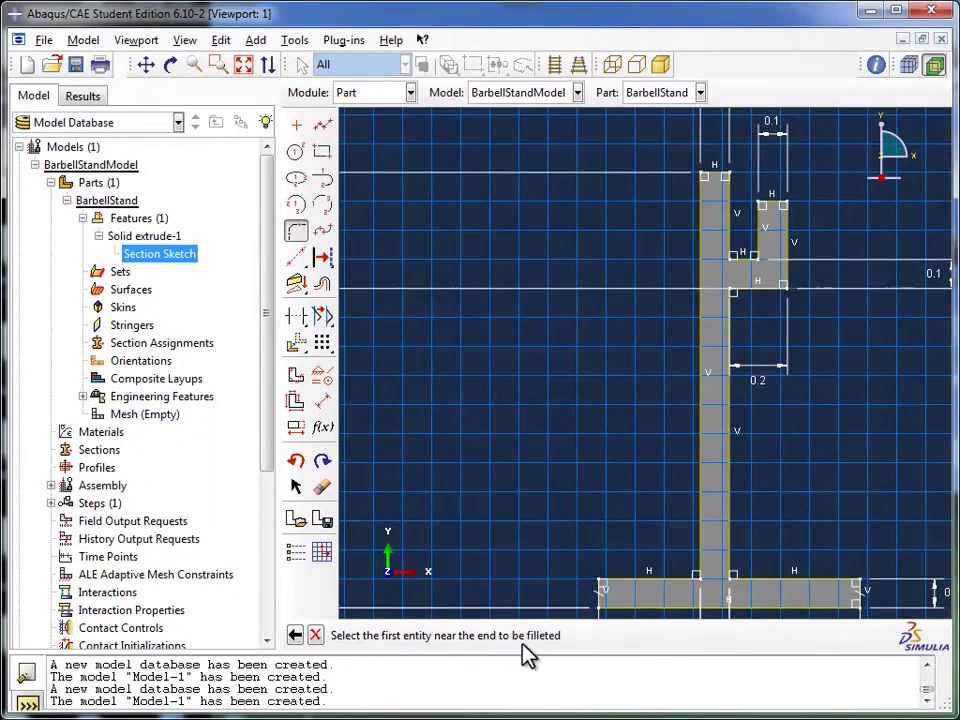
{"action": "left_click", "coordinate": [789, 280]}
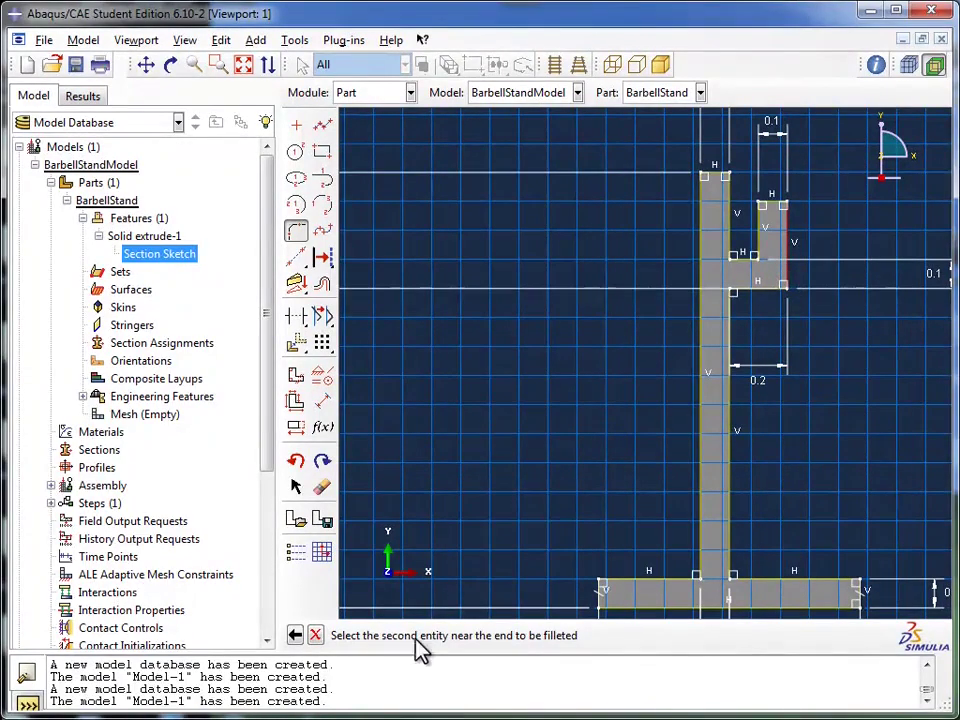
{"action": "left_click", "coordinate": [767, 296]}
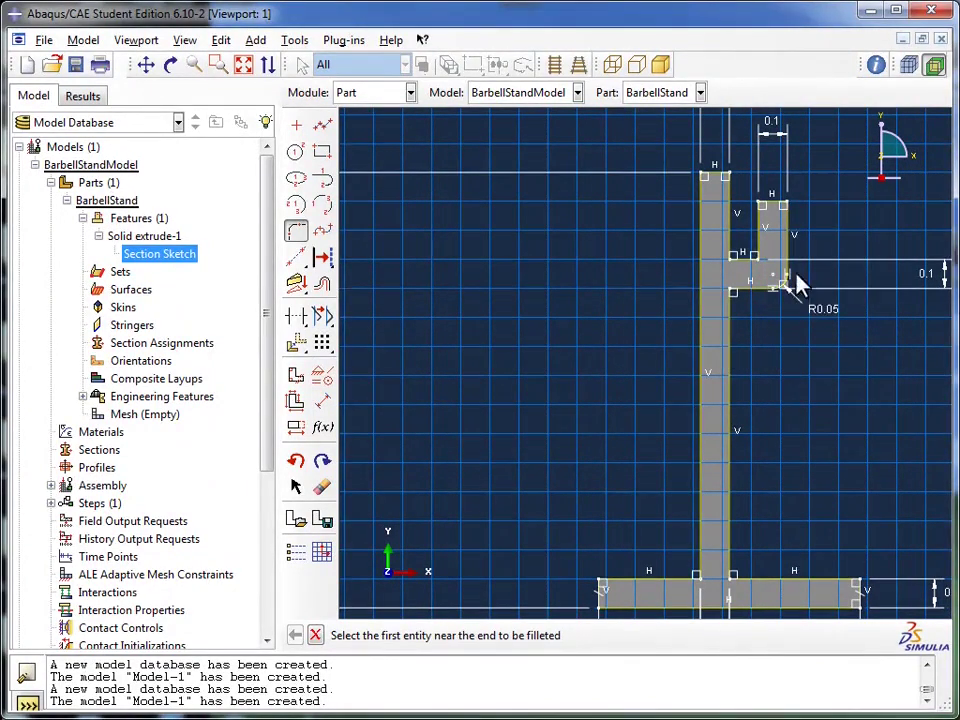
{"action": "scroll", "coordinate": [787, 283], "scroll_direction": "up", "scroll_amount": 5}
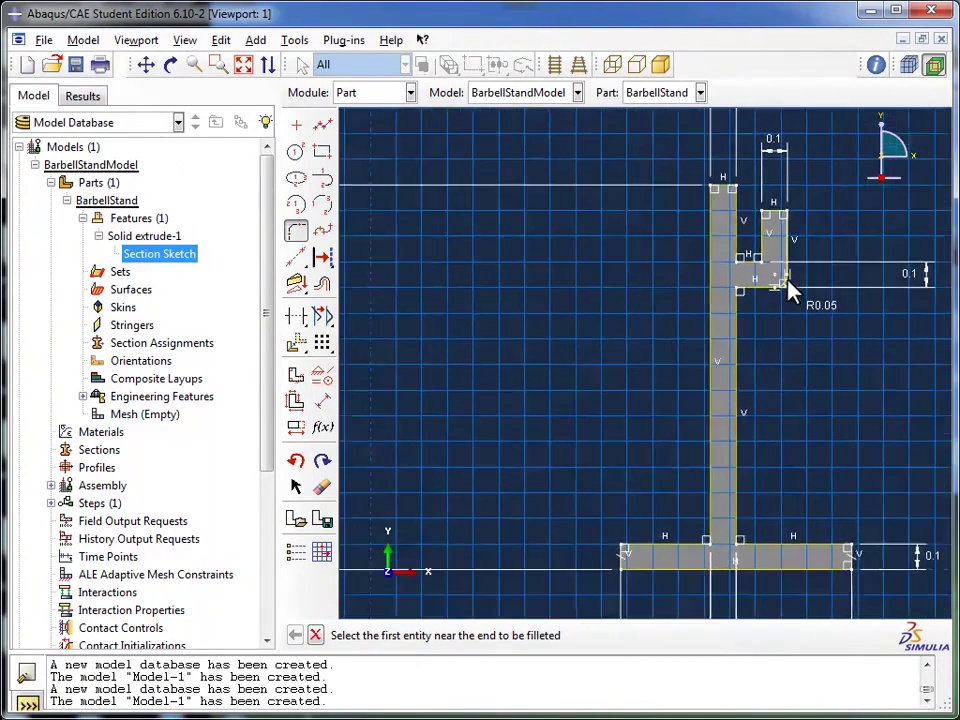
{"action": "scroll", "coordinate": [787, 297], "scroll_direction": "up", "scroll_amount": 1}
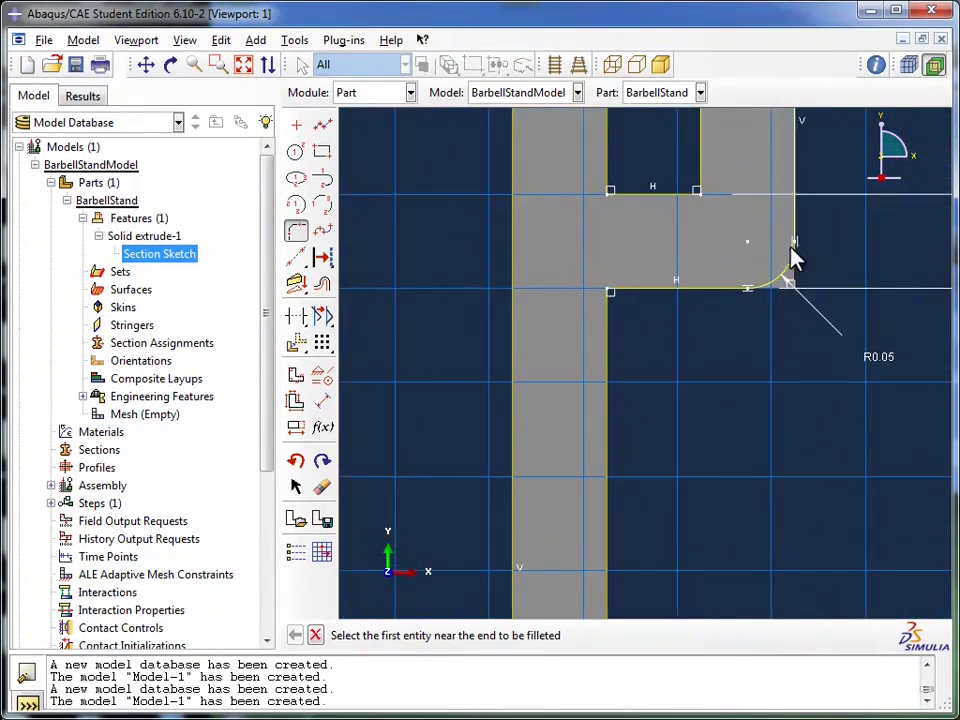
{"action": "scroll", "coordinate": [789, 295], "scroll_direction": "up", "scroll_amount": 1}
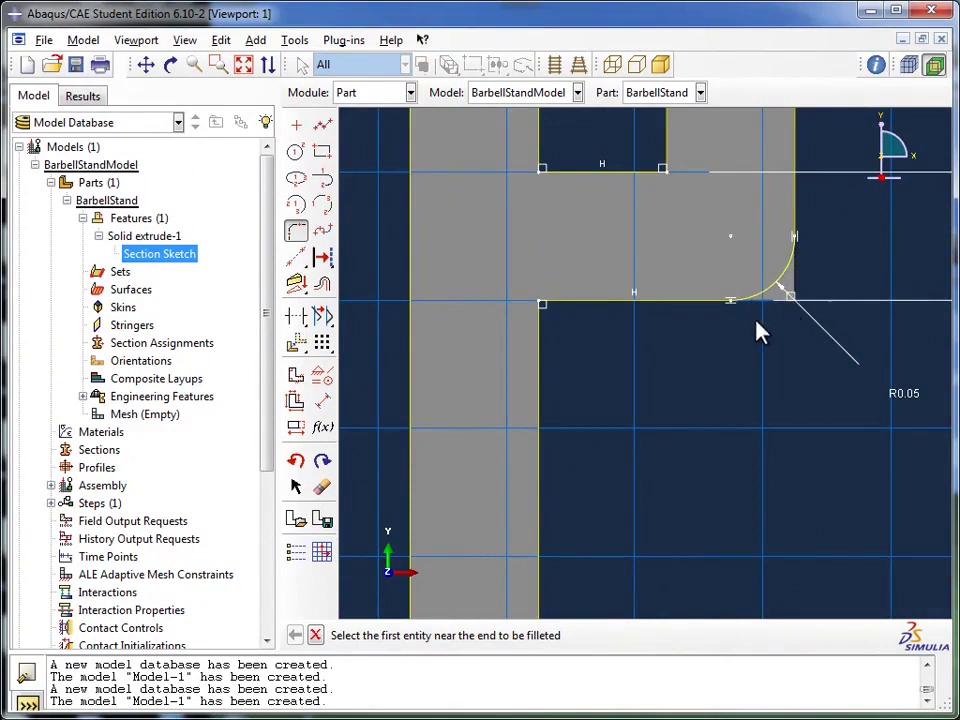
{"action": "scroll", "coordinate": [768, 376], "scroll_direction": "down", "scroll_amount": 4}
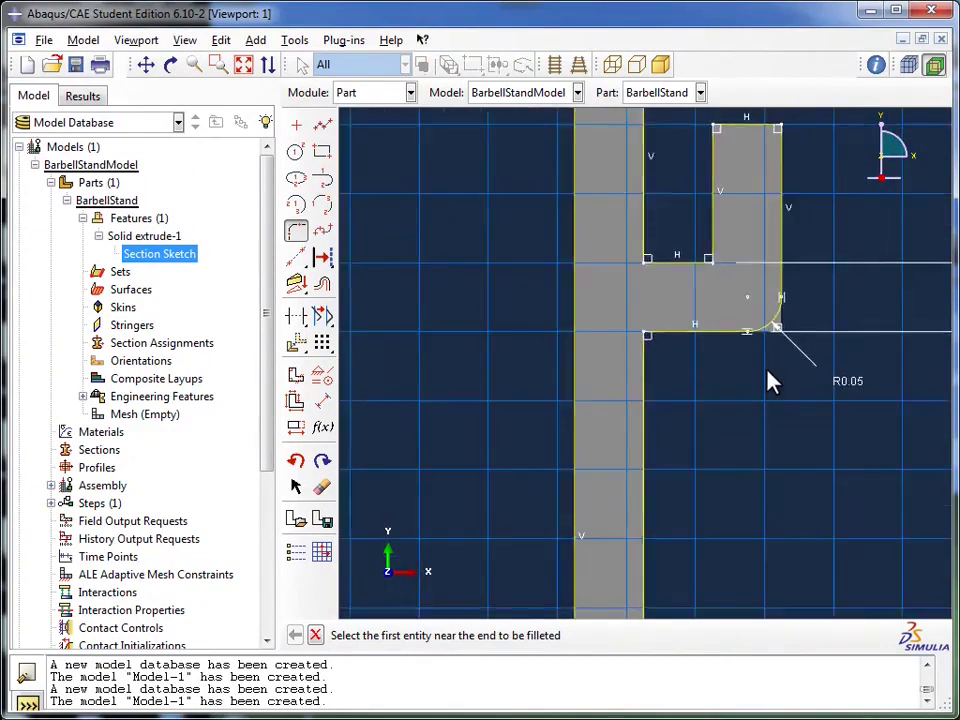
{"action": "left_click", "coordinate": [315, 636]}
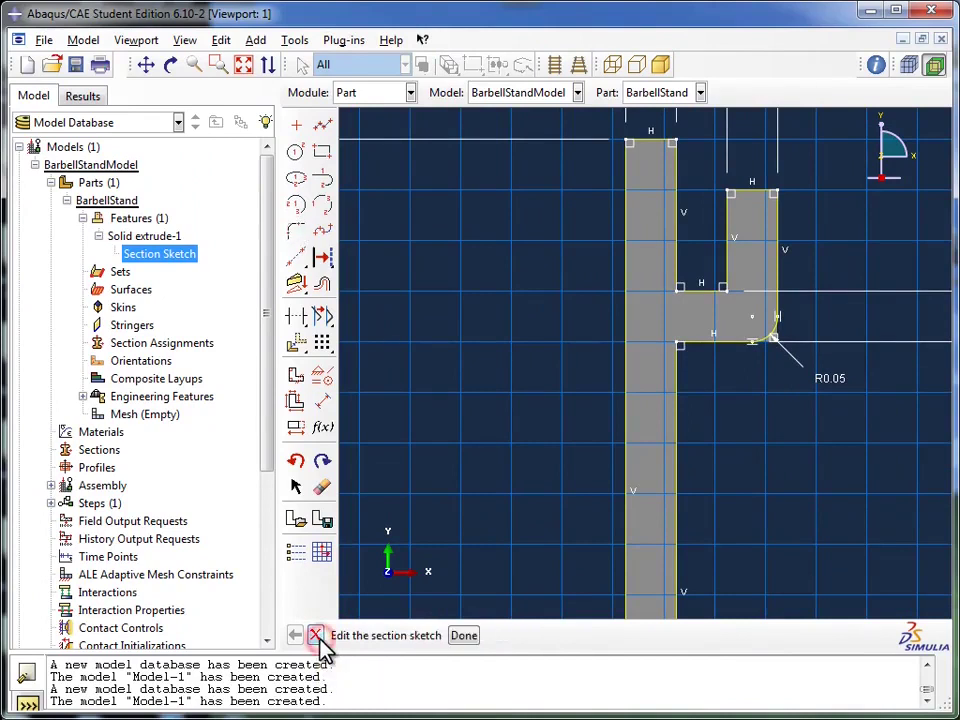
Finish the sketch edit with Done, returning to the unregenerated 3D part.
{"action": "left_click", "coordinate": [463, 637]}
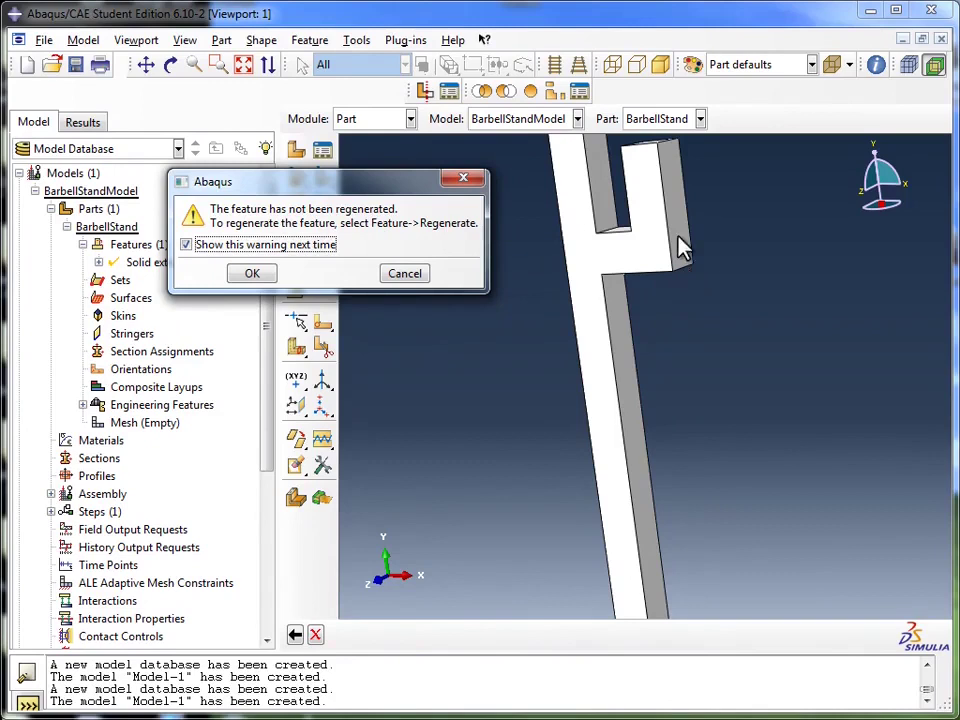
Dismiss the warning and regenerate the part's features from the edited sketch.
{"action": "left_click", "coordinate": [276, 278]}
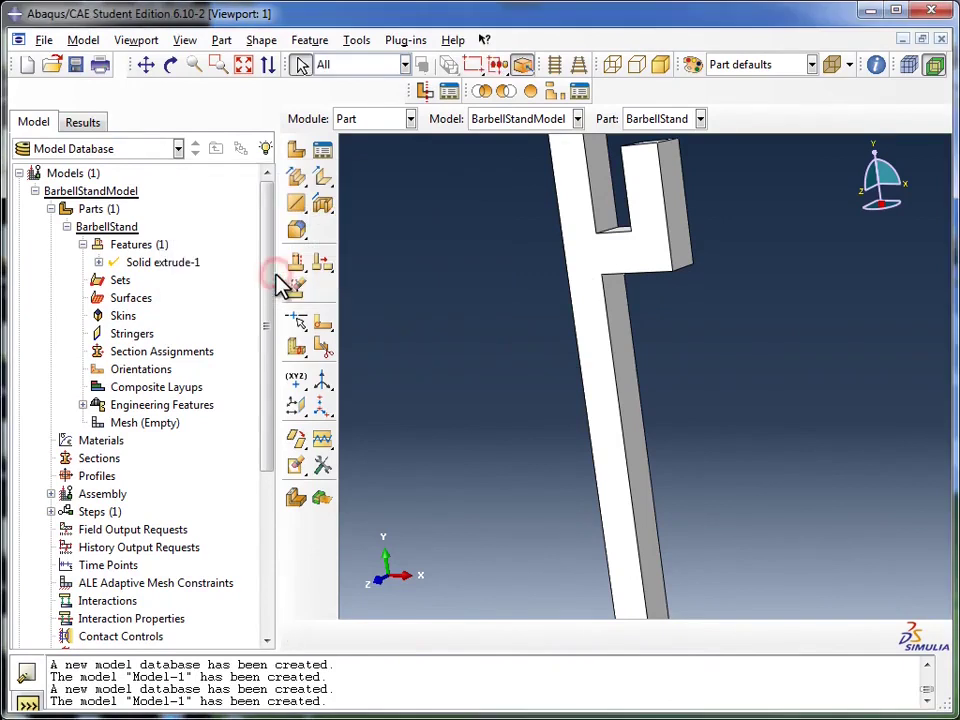
{"action": "right_click", "coordinate": [150, 249]}
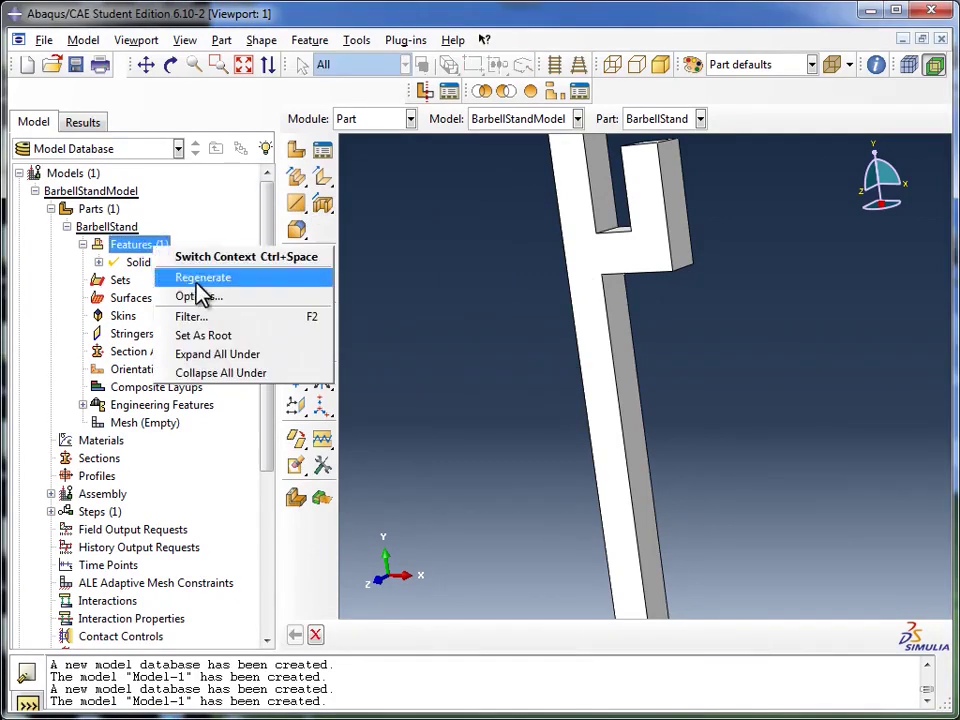
{"action": "left_click", "coordinate": [195, 278]}
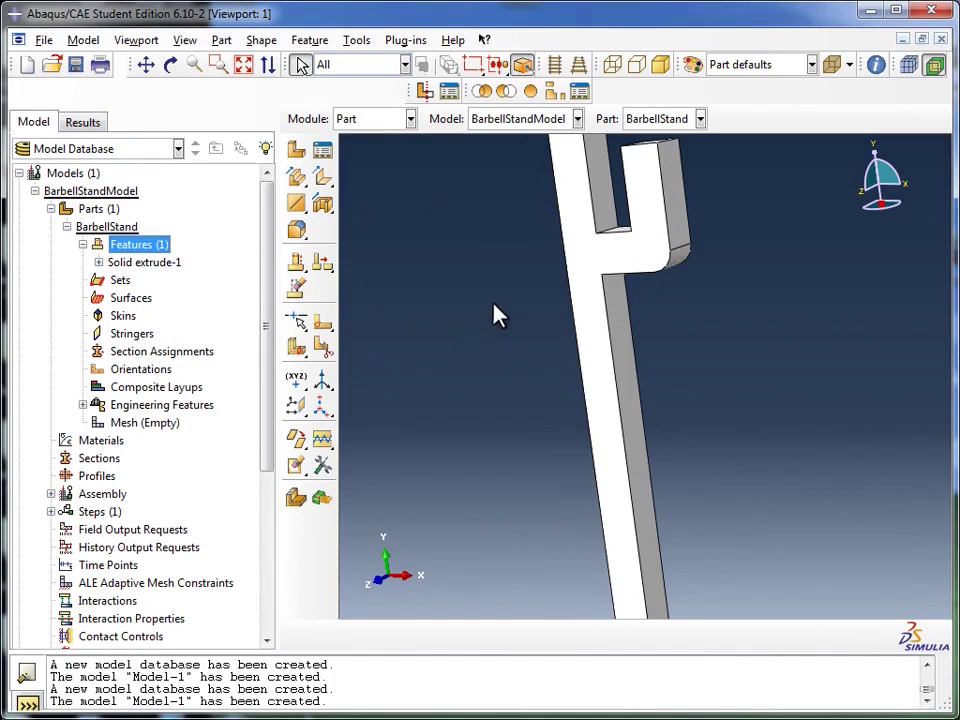
Start Round/Fillet with individual edge selection and pick the slanted edge at the hook's inner corner.
{"action": "left_click", "coordinate": [303, 242]}
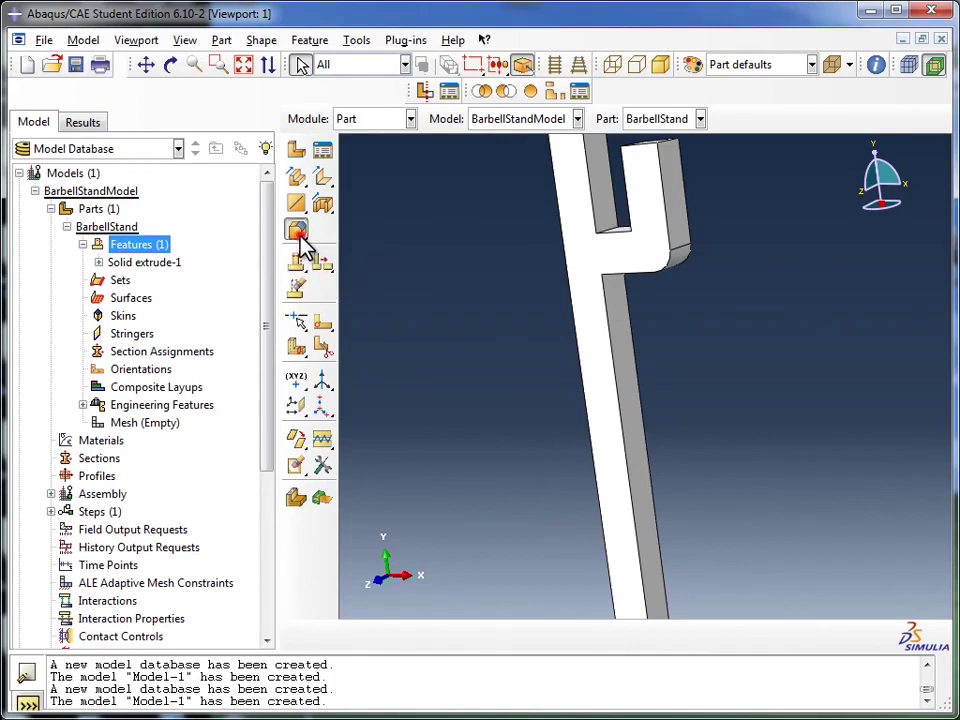
{"action": "left_click", "coordinate": [303, 242]}
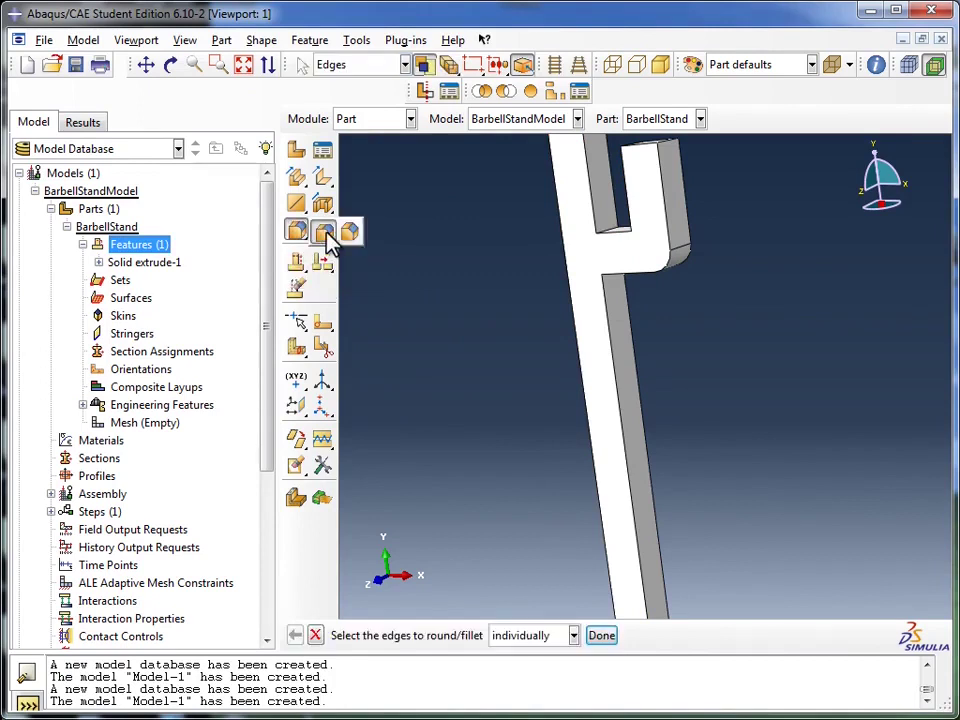
{"action": "left_click", "coordinate": [326, 233]}
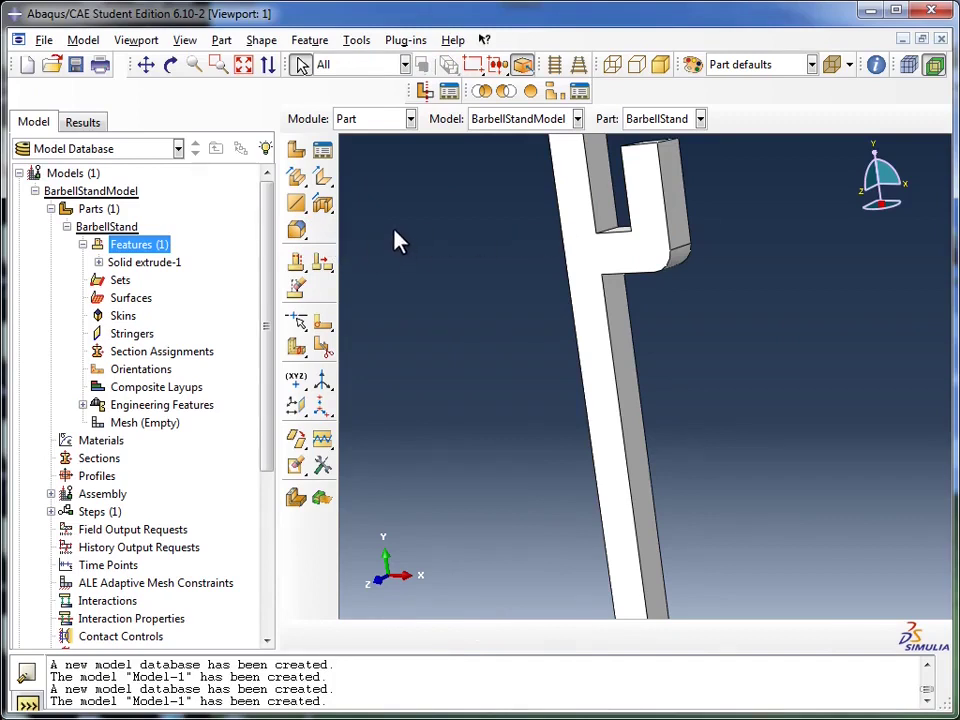
{"action": "left_click", "coordinate": [299, 236]}
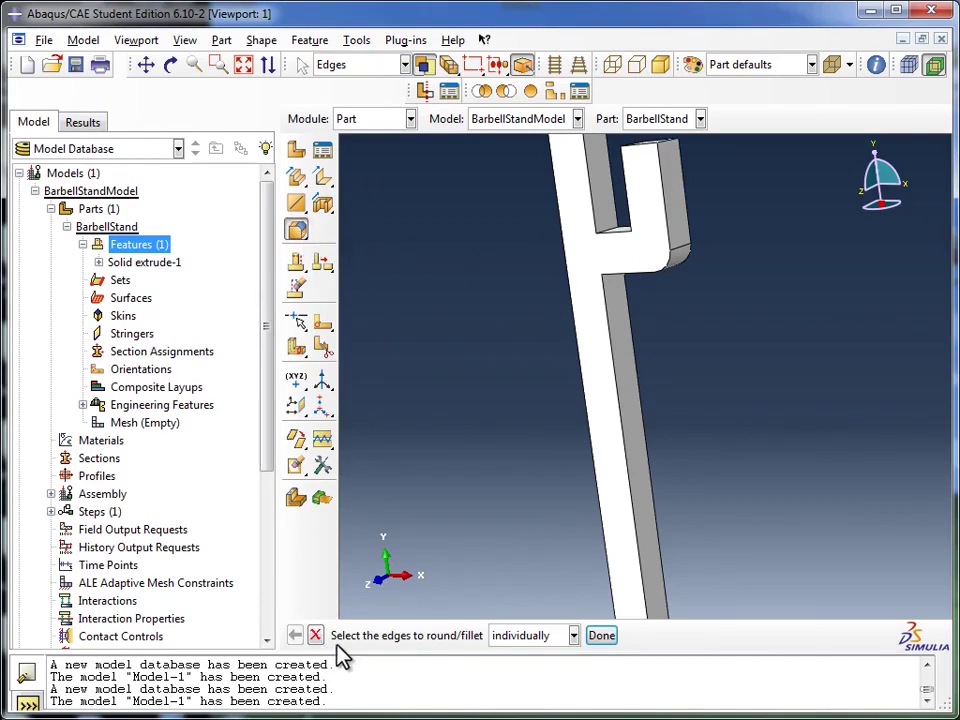
{"action": "left_click", "coordinate": [573, 636]}
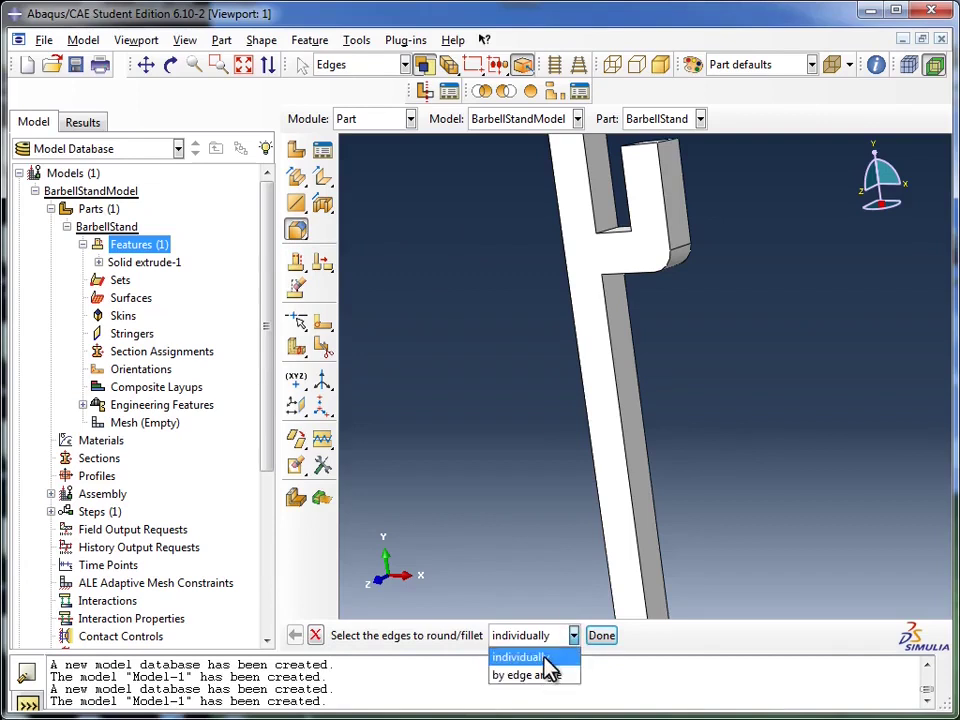
{"action": "left_click", "coordinate": [546, 660]}
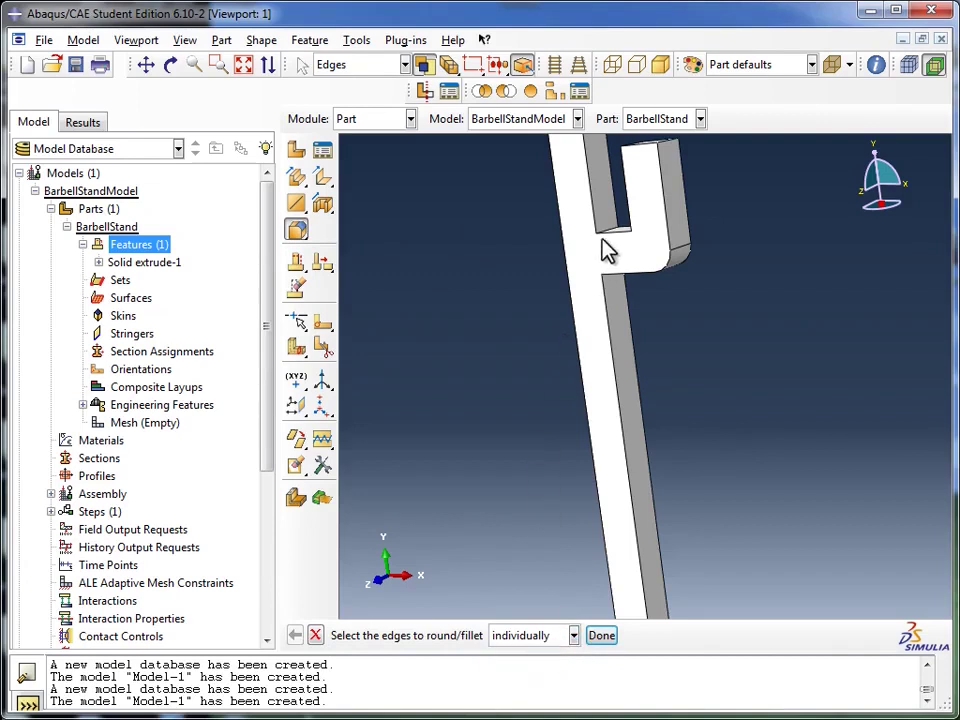
{"action": "scroll", "coordinate": [612, 237], "scroll_direction": "down", "scroll_amount": 3}
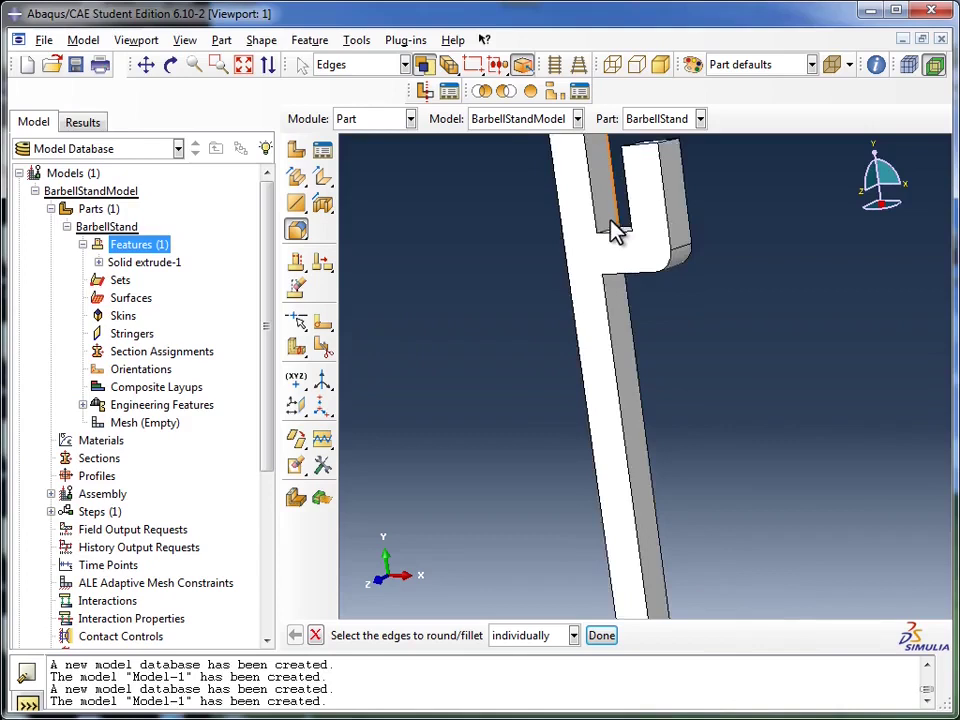
{"action": "scroll", "coordinate": [614, 232], "scroll_direction": "down", "scroll_amount": 4}
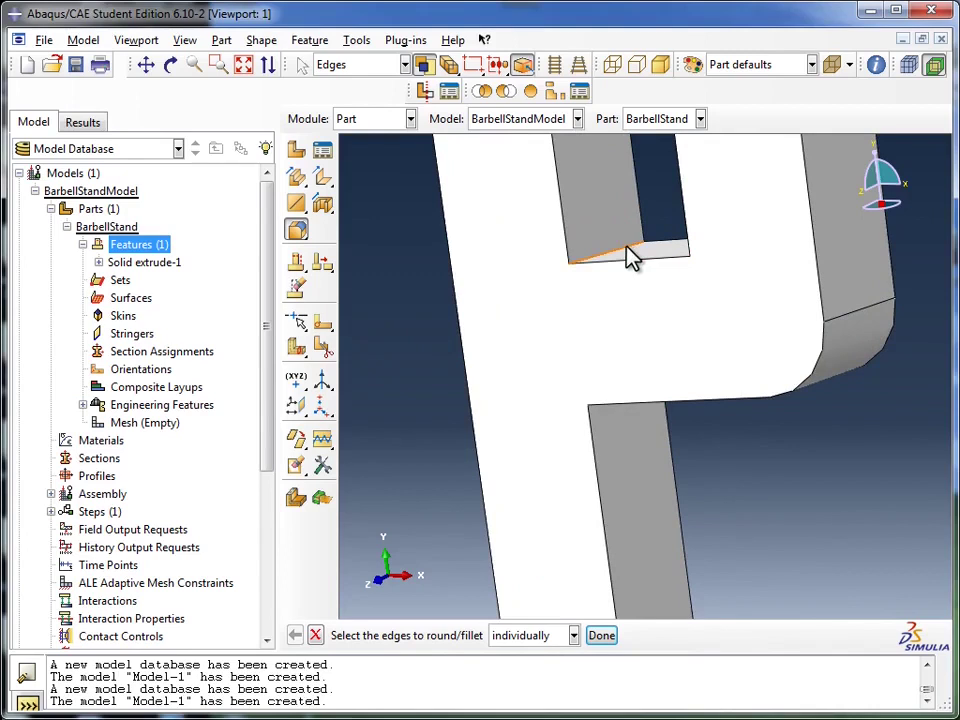
{"action": "left_click", "coordinate": [626, 247]}
Accept the default 0.02 radius to create Round-1 on the hook's inner edge.
{"action": "left_click", "coordinate": [598, 638]}
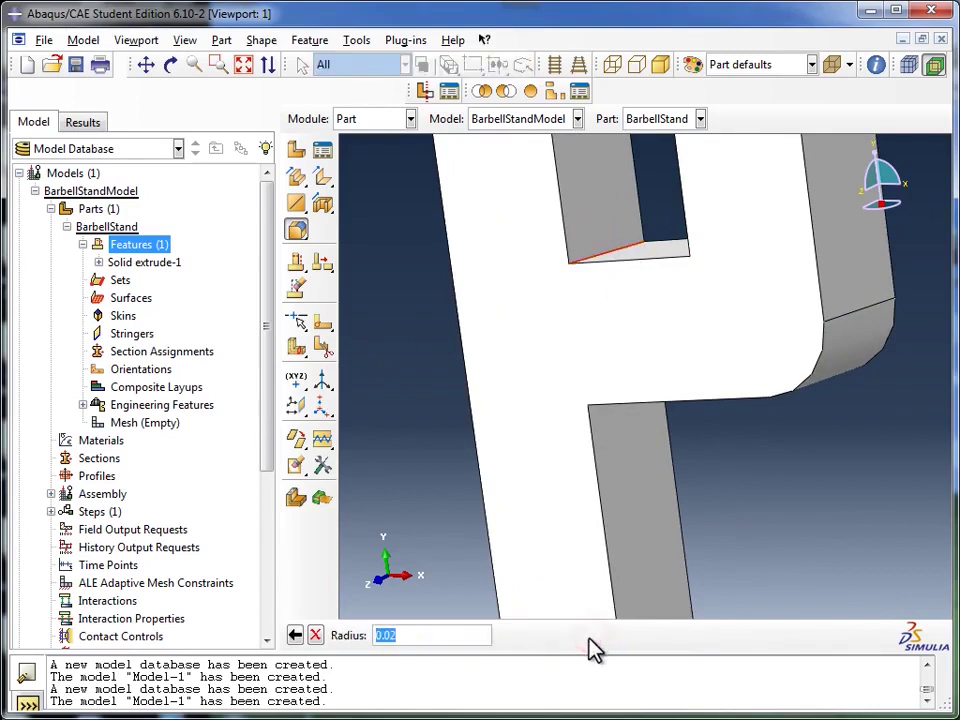
{"action": "left_click", "coordinate": [386, 636]}
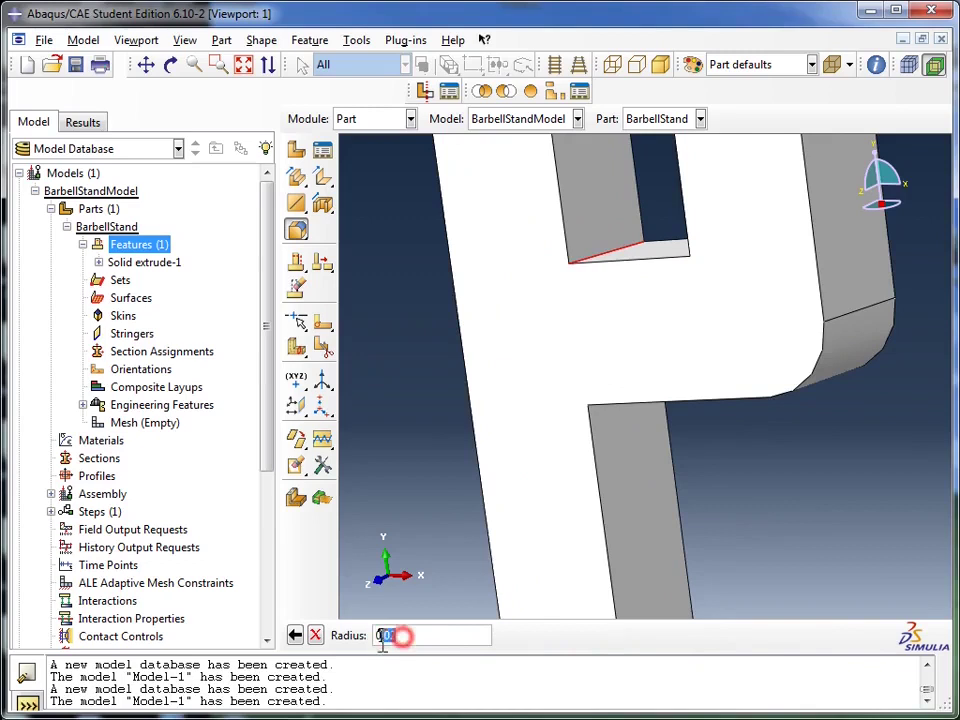
{"action": "left_click", "coordinate": [399, 636]}
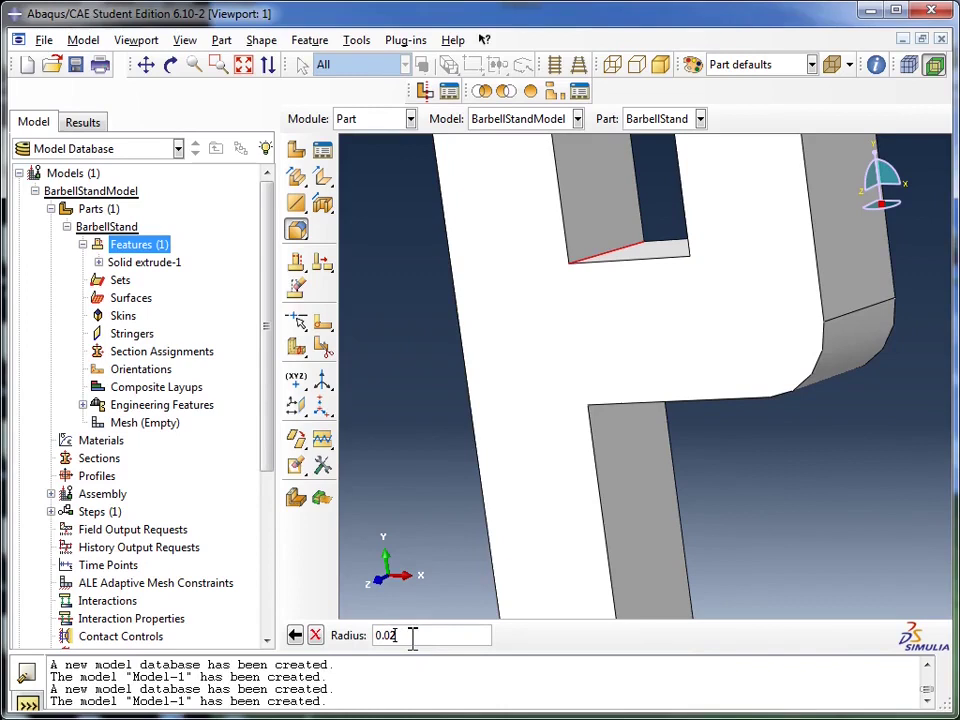
{"action": "left_click_drag", "start_coordinate": [413, 636], "coordinate": [385, 641]}
{"action": "left_click", "coordinate": [398, 637]}
{"action": "left_click_drag", "start_coordinate": [421, 635], "coordinate": [393, 637]}
{"action": "left_click", "coordinate": [420, 636]}
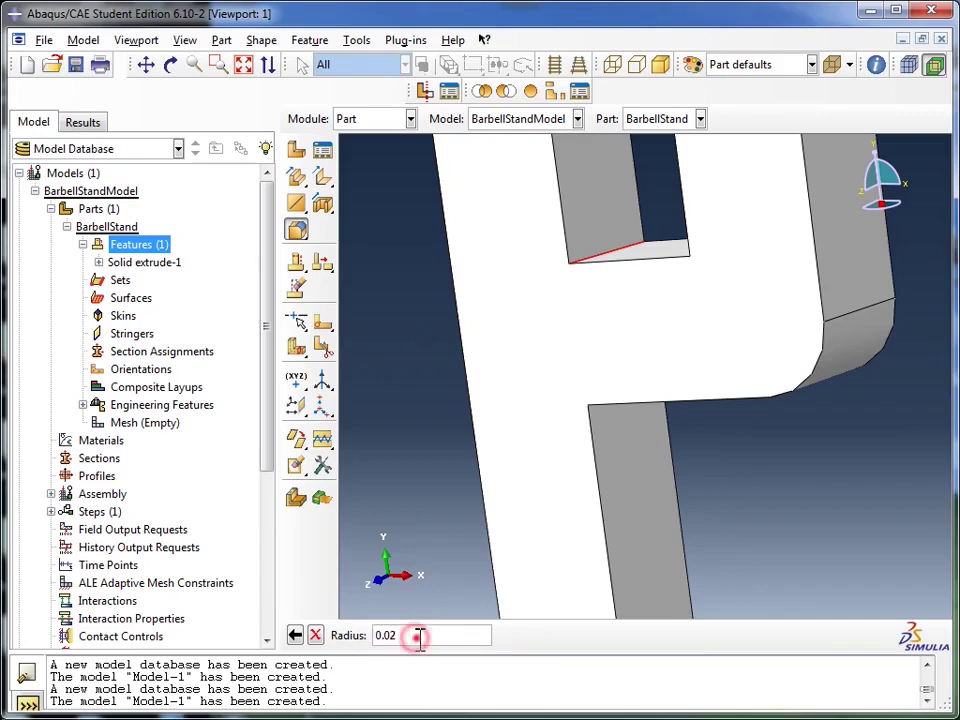
{"action": "double_click", "coordinate": [416, 636]}
{"action": "left_click", "coordinate": [413, 636]}
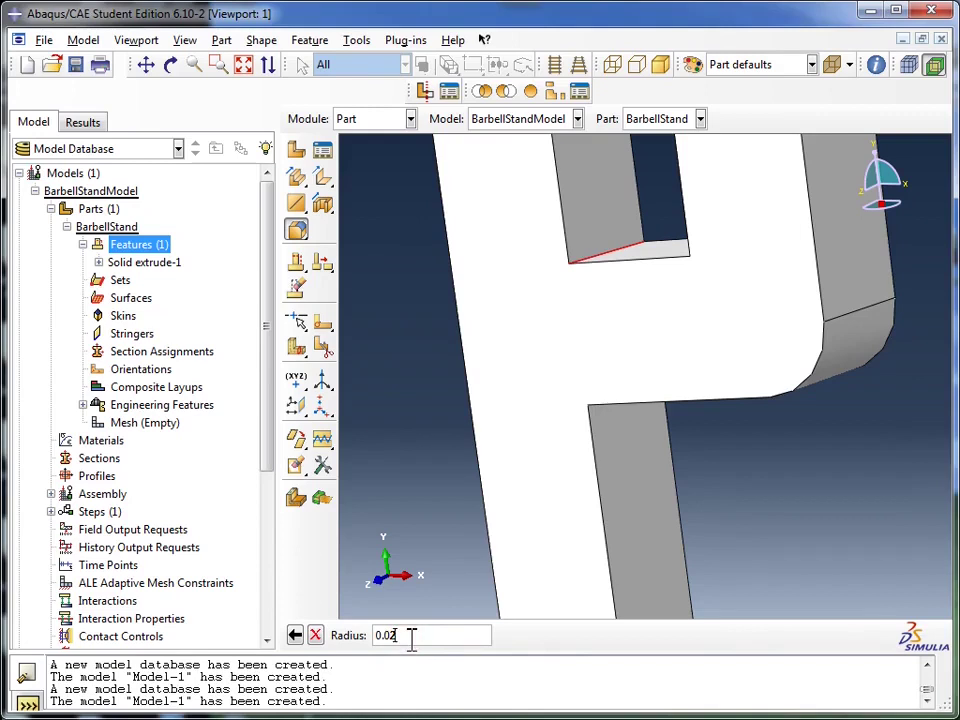
{"action": "key", "text": "Return"}
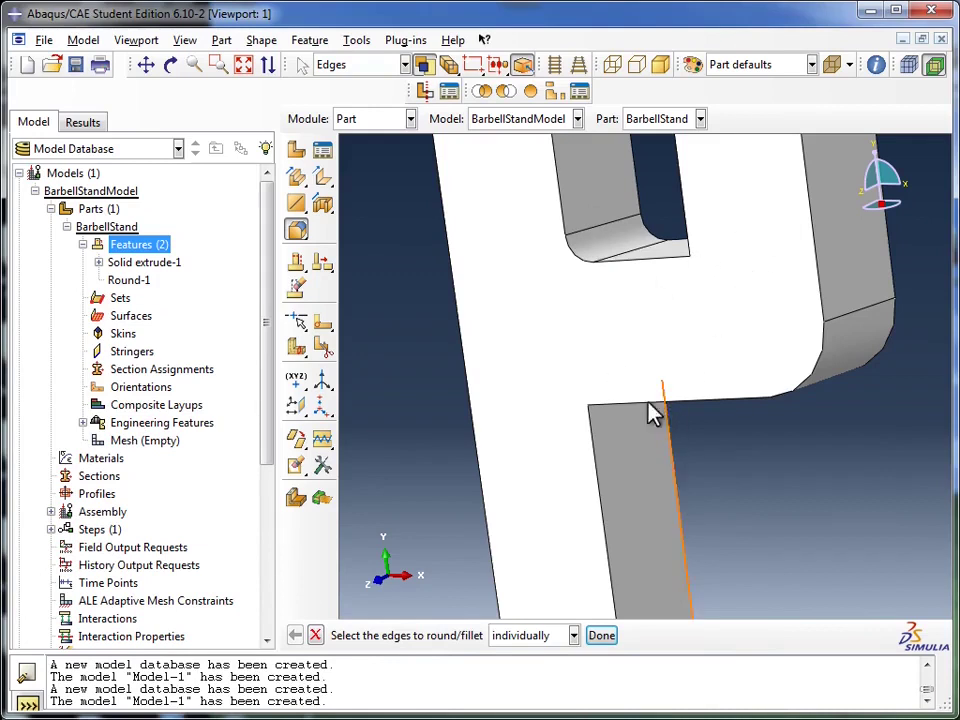
Turn the part and round the edge at the hook's other corner at radius 0.02.
{"action": "left_click", "coordinate": [171, 66]}
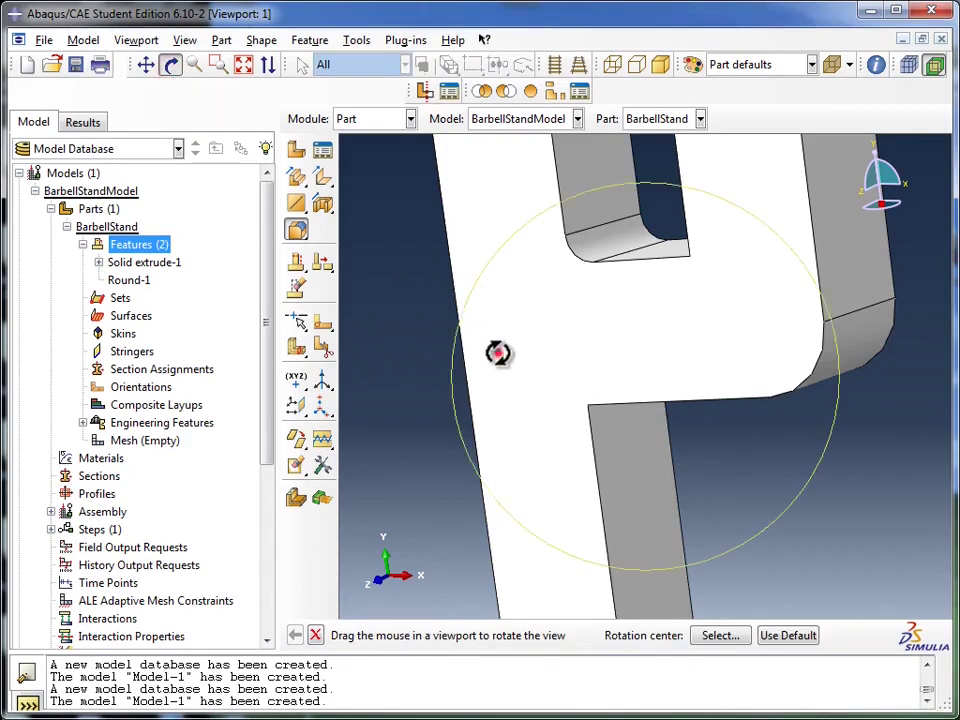
{"action": "left_click_drag", "start_coordinate": [498, 353], "coordinate": [664, 388]}
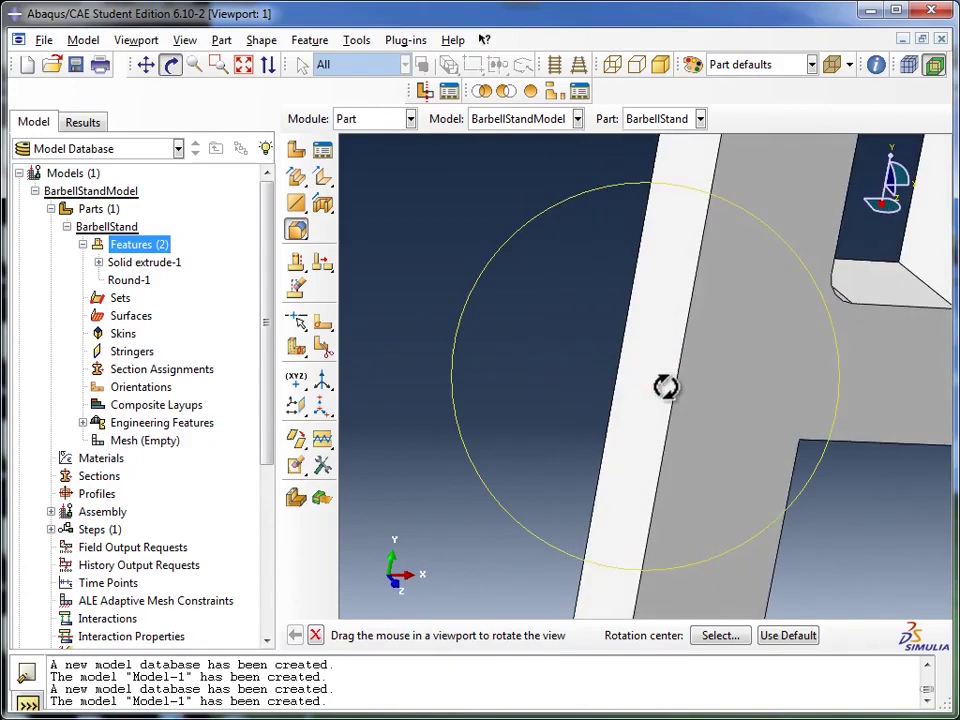
{"action": "left_click", "coordinate": [173, 68]}
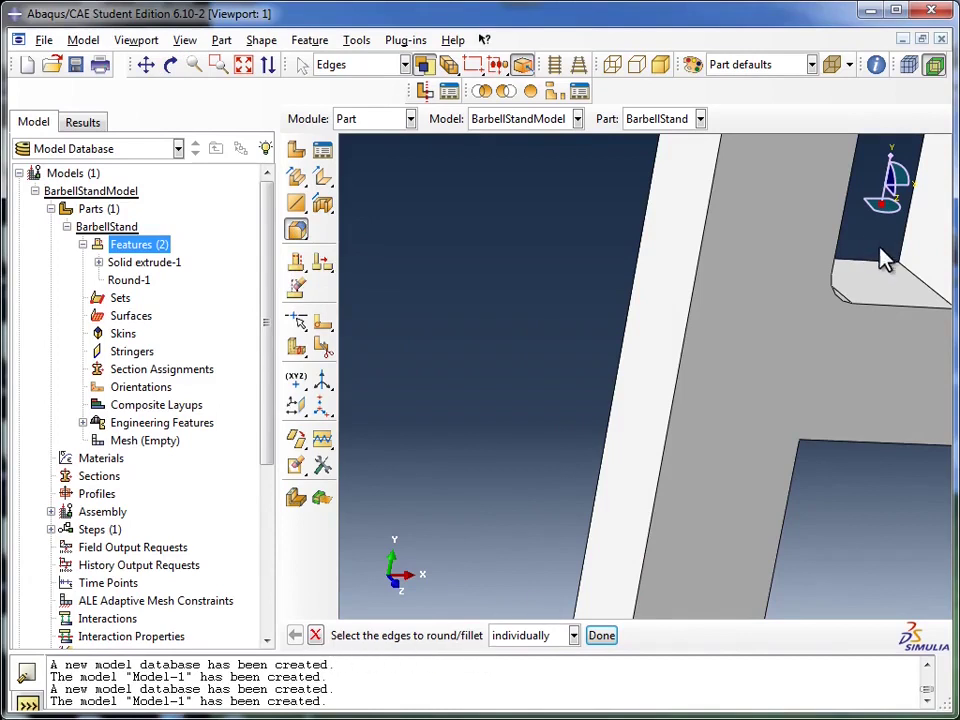
{"action": "left_click", "coordinate": [917, 283]}
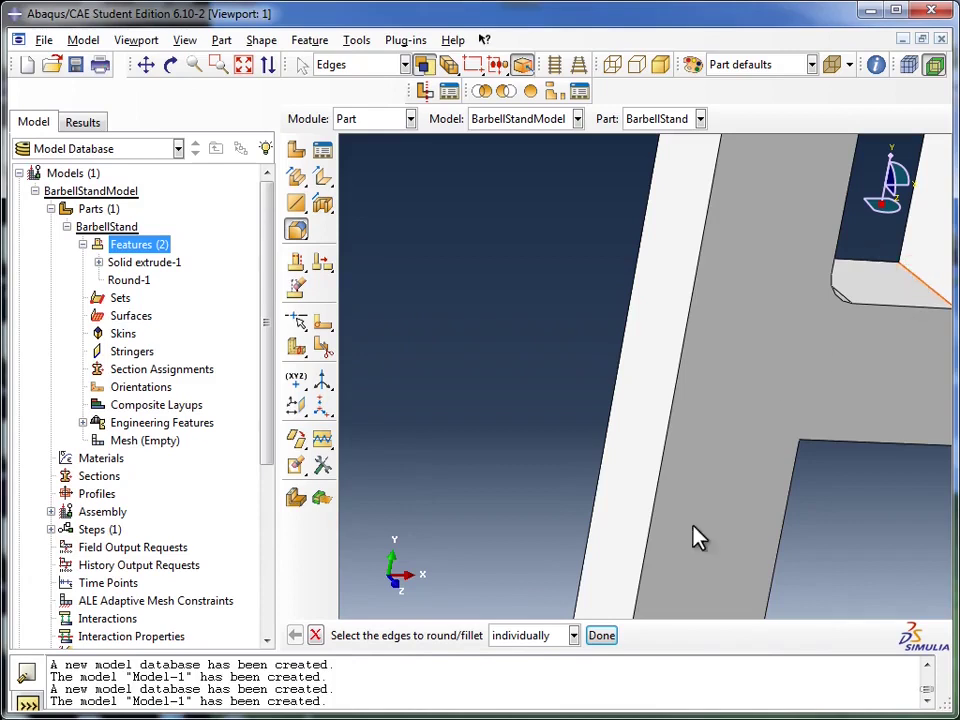
{"action": "left_click", "coordinate": [601, 636]}
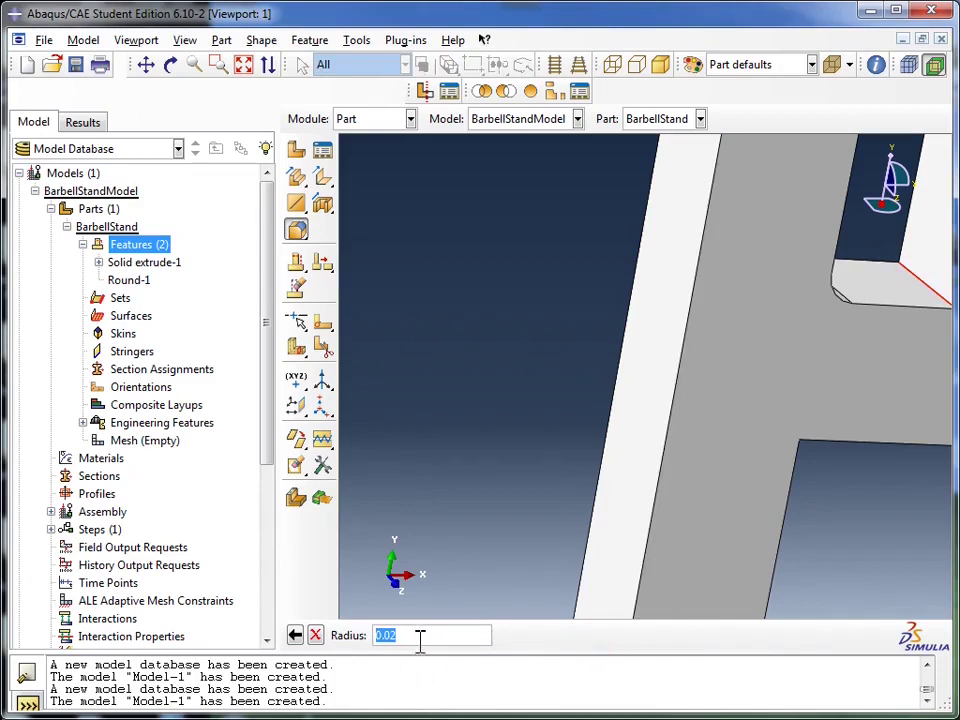
{"action": "key", "text": "Return"}
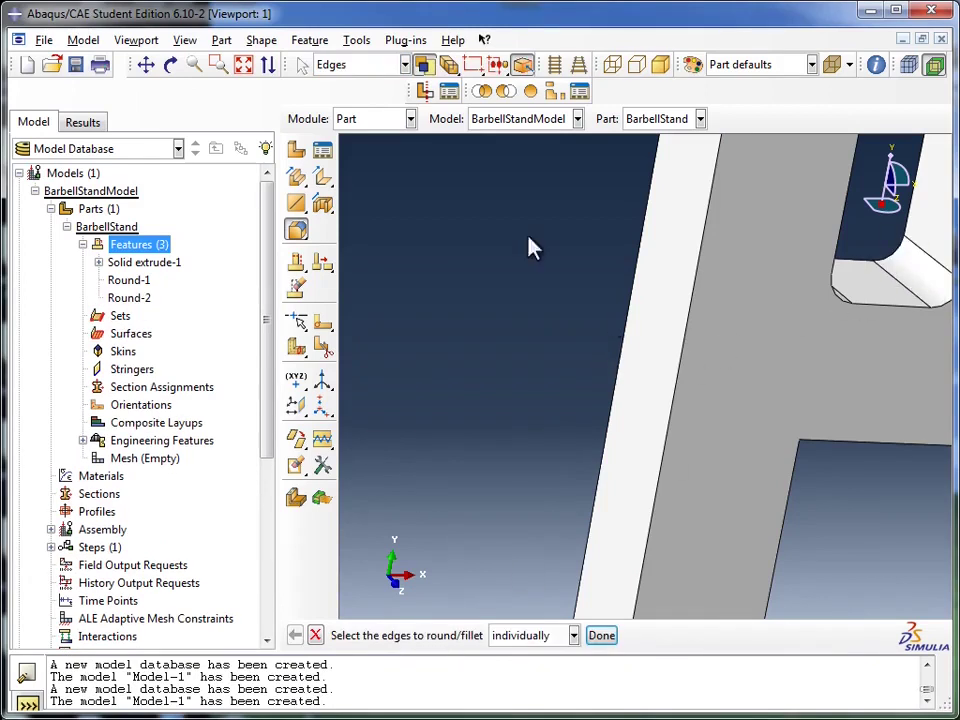
Fit the whole part in view and orbit it to inspect the rounded hook corners.
{"action": "left_click", "coordinate": [244, 66]}
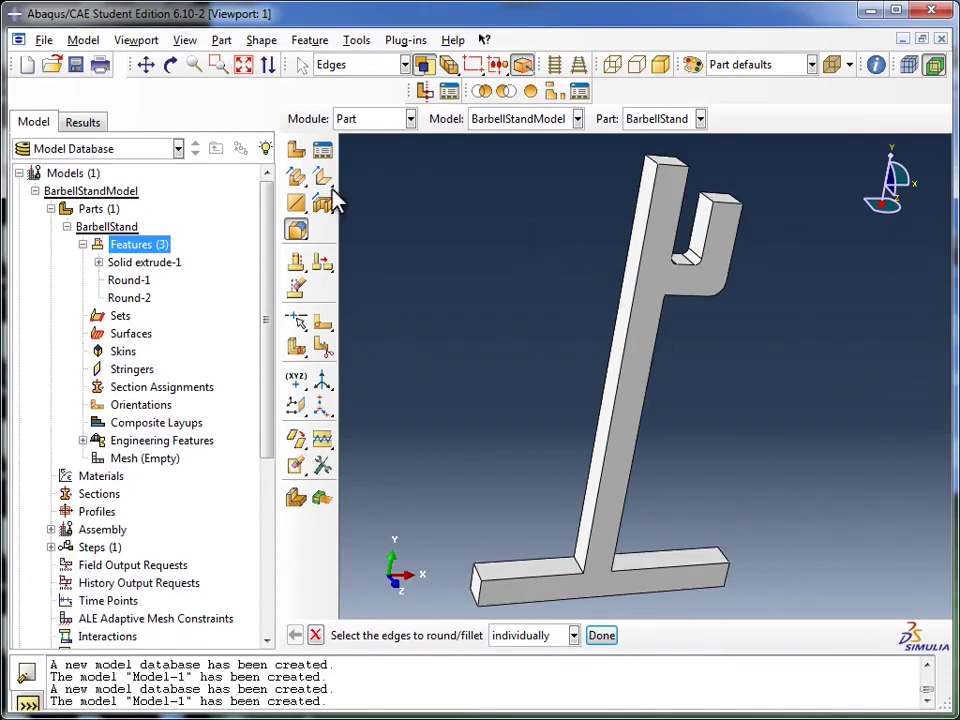
{"action": "left_click", "coordinate": [170, 64]}
{"action": "left_click_drag", "start_coordinate": [704, 427], "coordinate": [631, 376]}
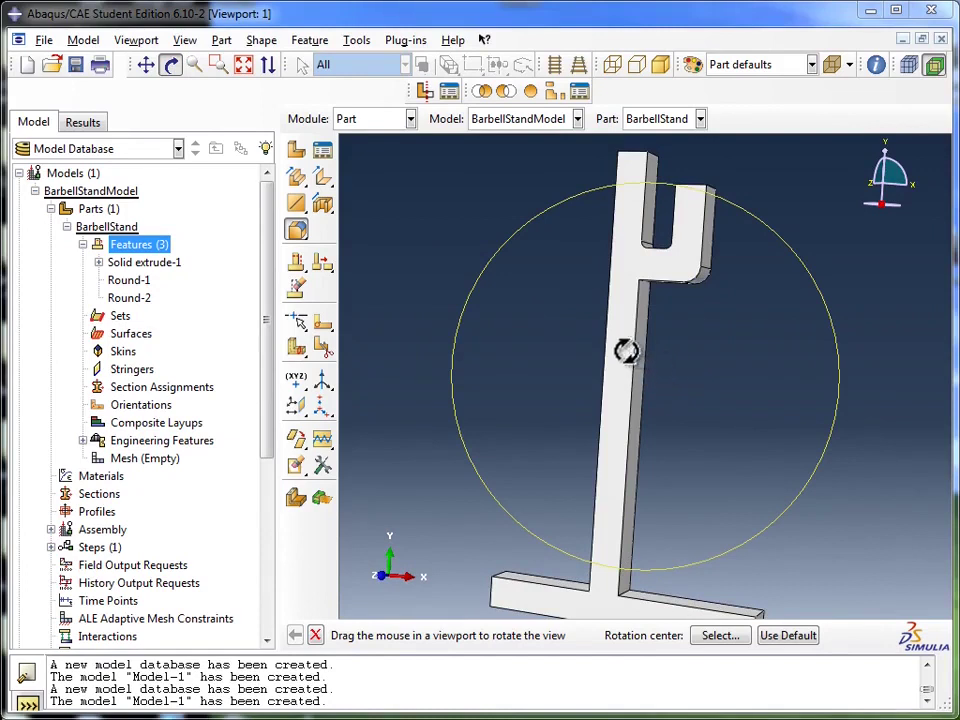
Highlight Solid extrude-1, Round-1 and Round-2 in turn to locate each fillet on the part.
{"action": "double_click", "coordinate": [135, 268]}
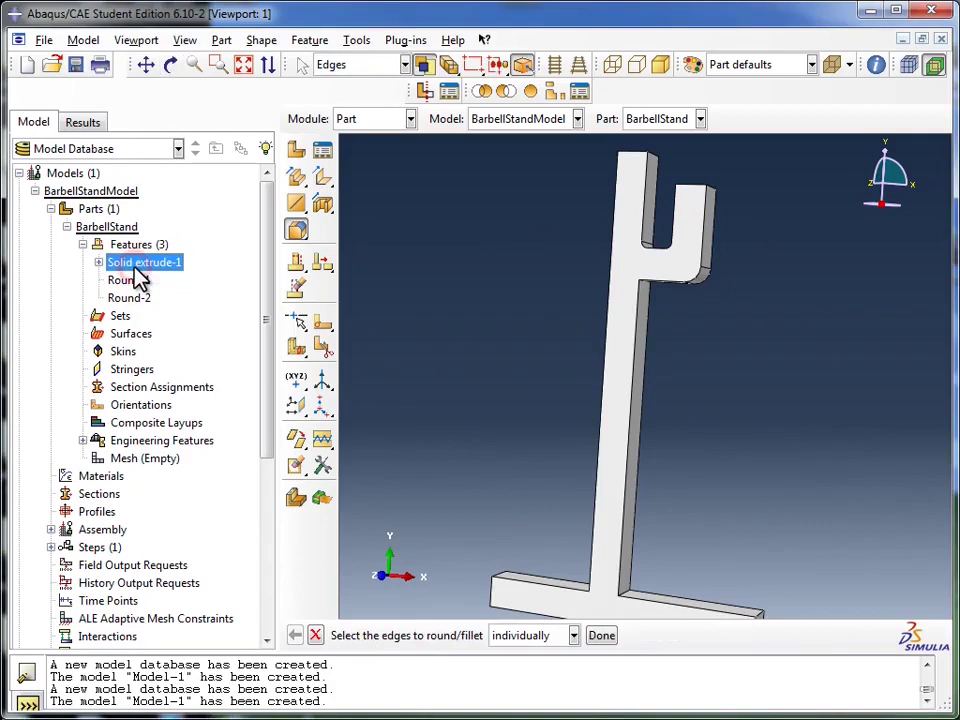
{"action": "left_click", "coordinate": [142, 283]}
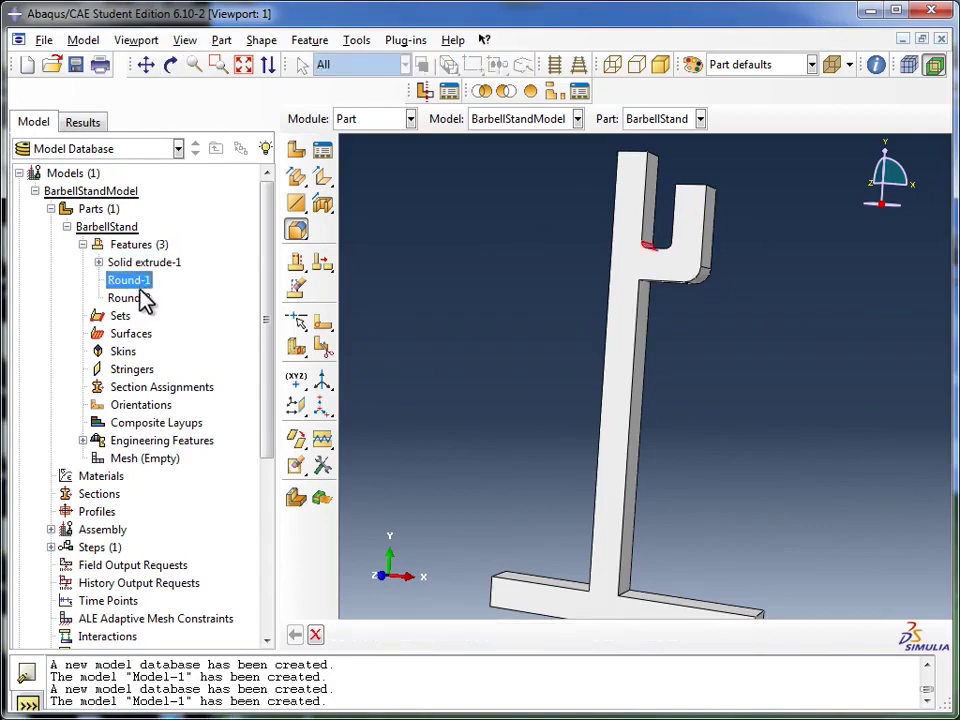
{"action": "left_click", "coordinate": [138, 298]}
{"action": "left_click", "coordinate": [132, 280]}
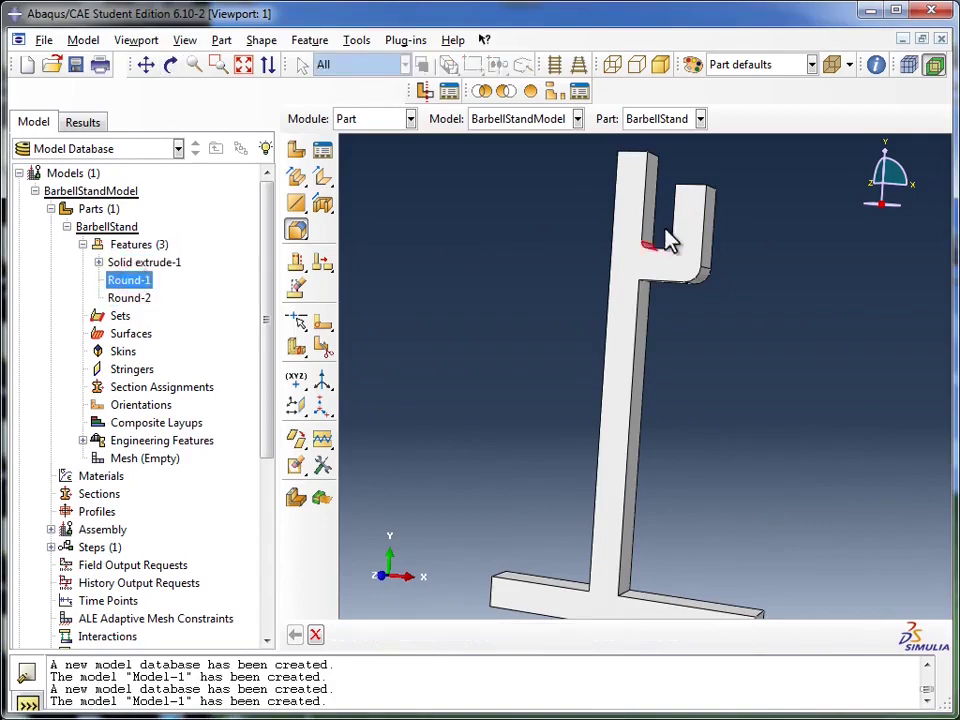
{"action": "scroll", "coordinate": [650, 255], "scroll_direction": "down", "scroll_amount": 5}
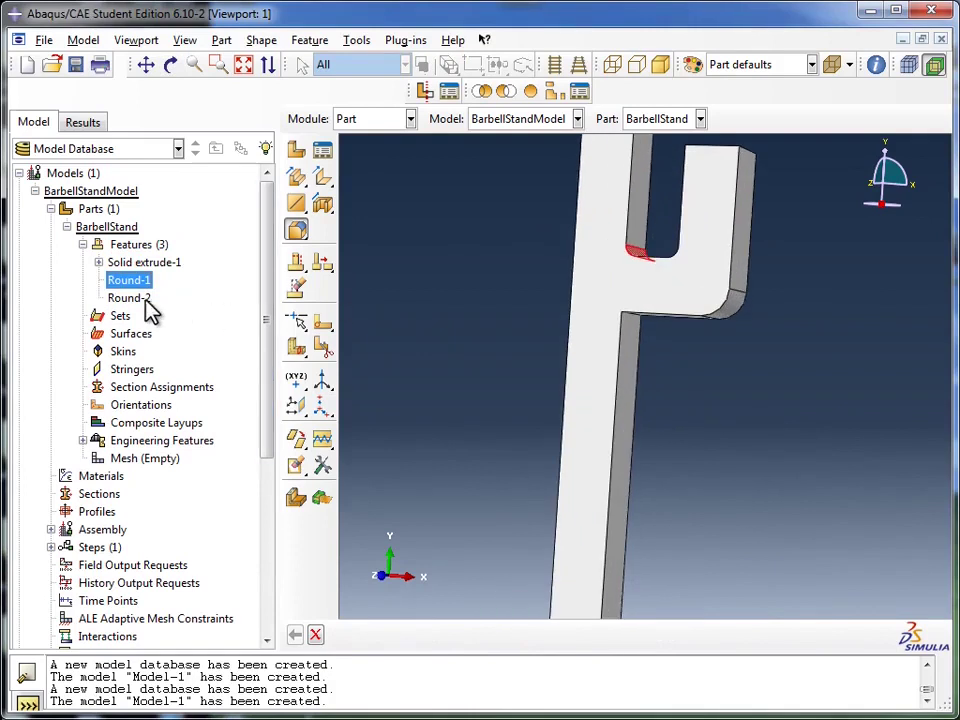
{"action": "left_click", "coordinate": [138, 298]}
{"action": "left_click", "coordinate": [140, 281]}
{"action": "left_click", "coordinate": [140, 297]}
{"action": "left_click", "coordinate": [140, 281]}
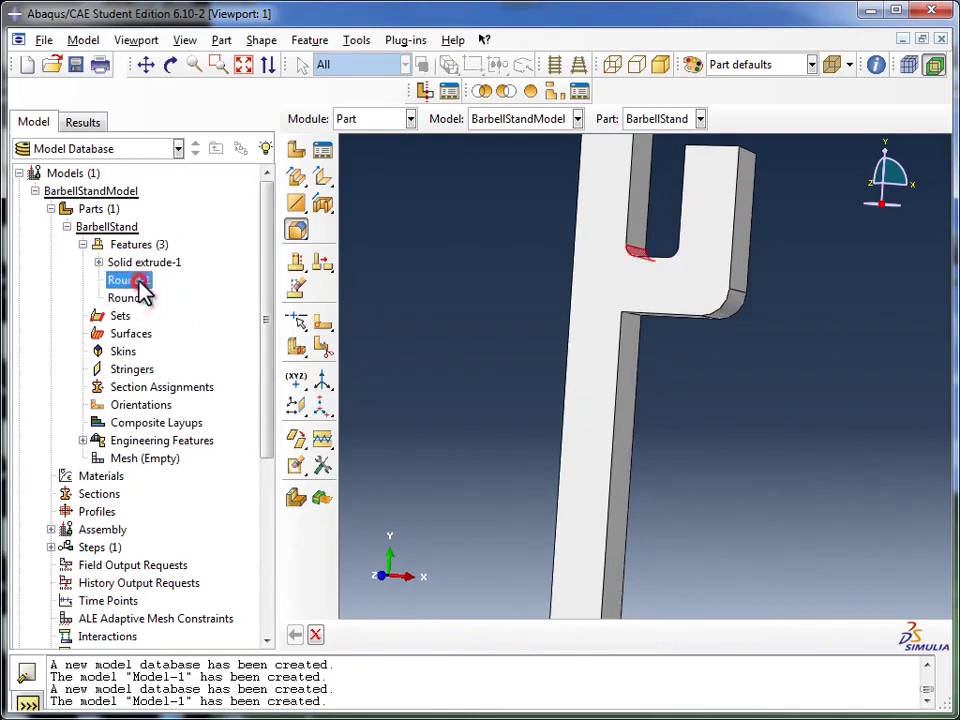
{"action": "left_click", "coordinate": [145, 264]}
{"action": "left_click", "coordinate": [141, 280]}
{"action": "left_click", "coordinate": [141, 298]}
{"action": "left_click", "coordinate": [141, 279]}
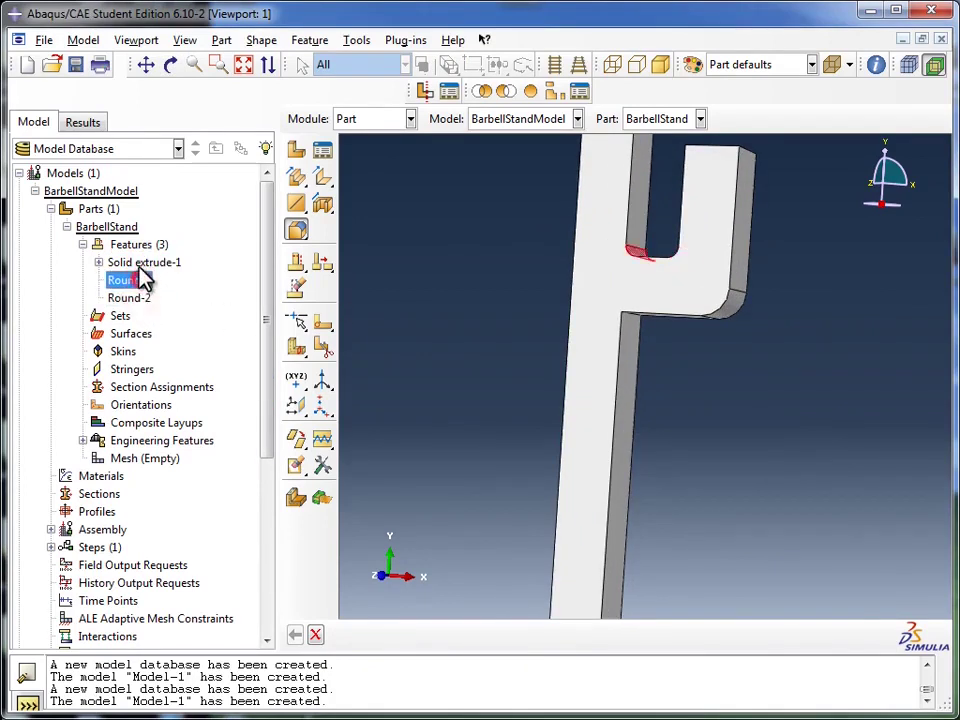
{"action": "left_click", "coordinate": [143, 264]}
{"action": "left_click", "coordinate": [140, 281]}
Expand Solid extrude-1 to select its Section Sketch, then collapse it again.
{"action": "left_click", "coordinate": [99, 262]}
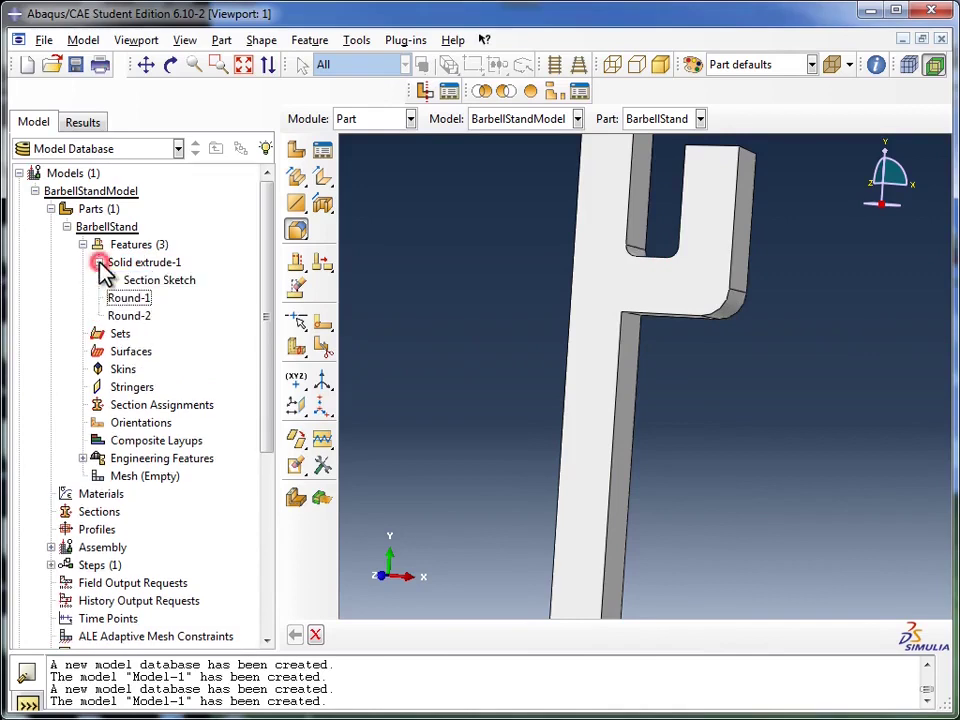
{"action": "left_click", "coordinate": [172, 284]}
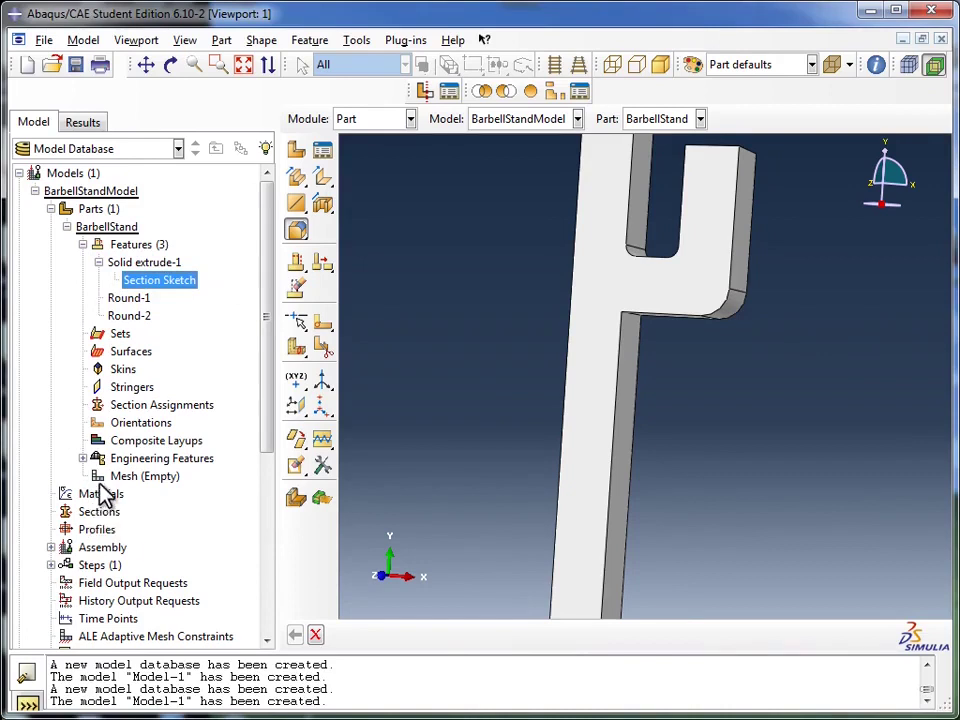
{"action": "left_click", "coordinate": [99, 262]}
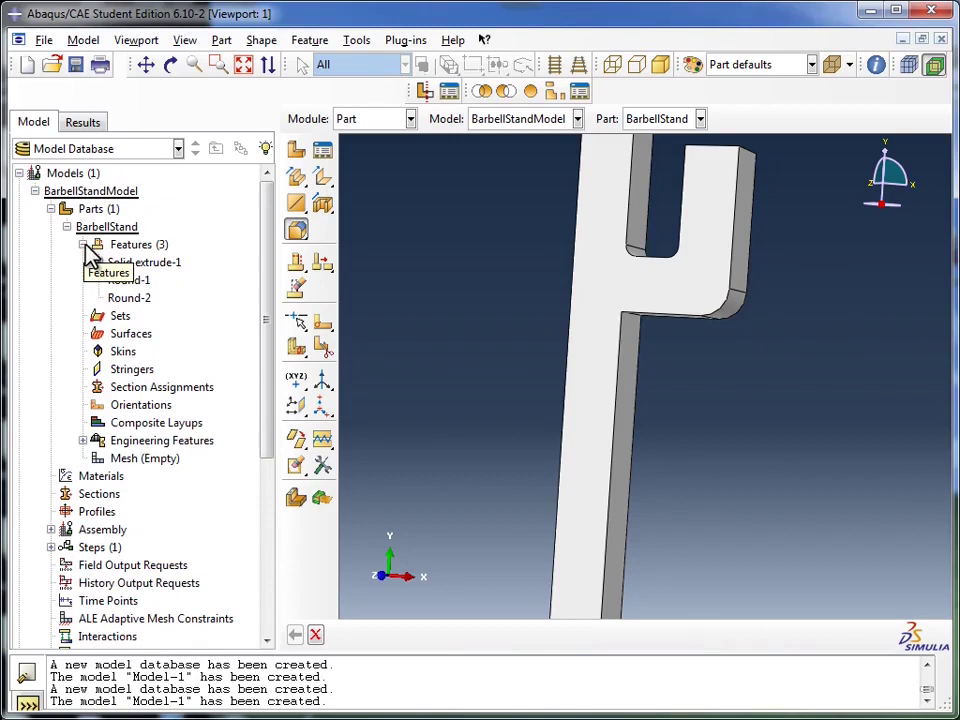
Collapse the Features, BarbellStand and Parts (1) nodes in the model tree.
{"action": "left_click", "coordinate": [84, 244]}
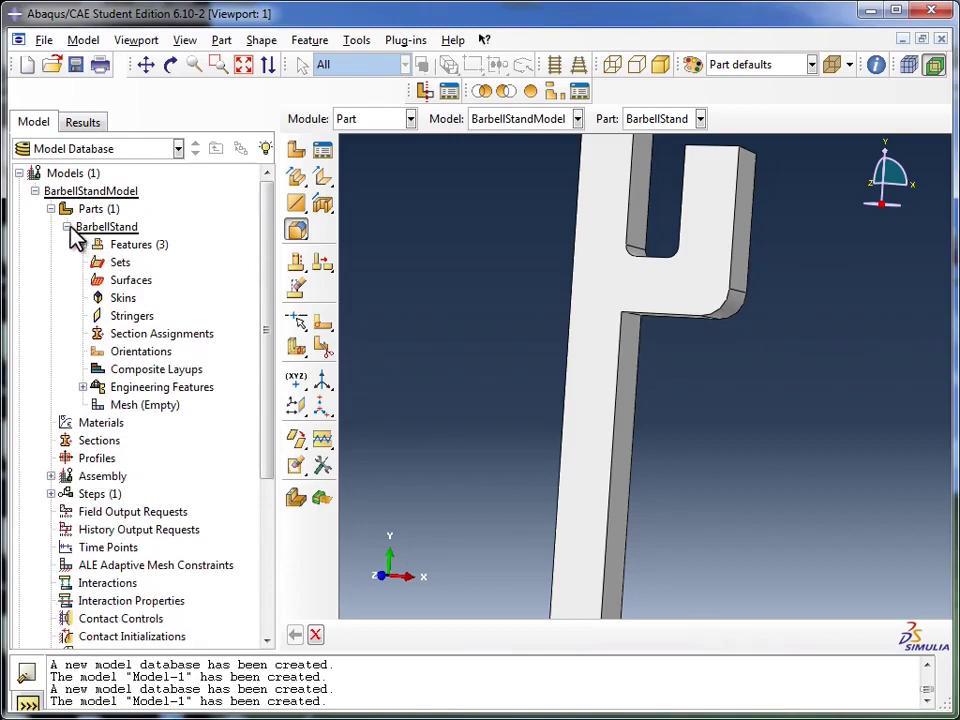
{"action": "left_click", "coordinate": [68, 228]}
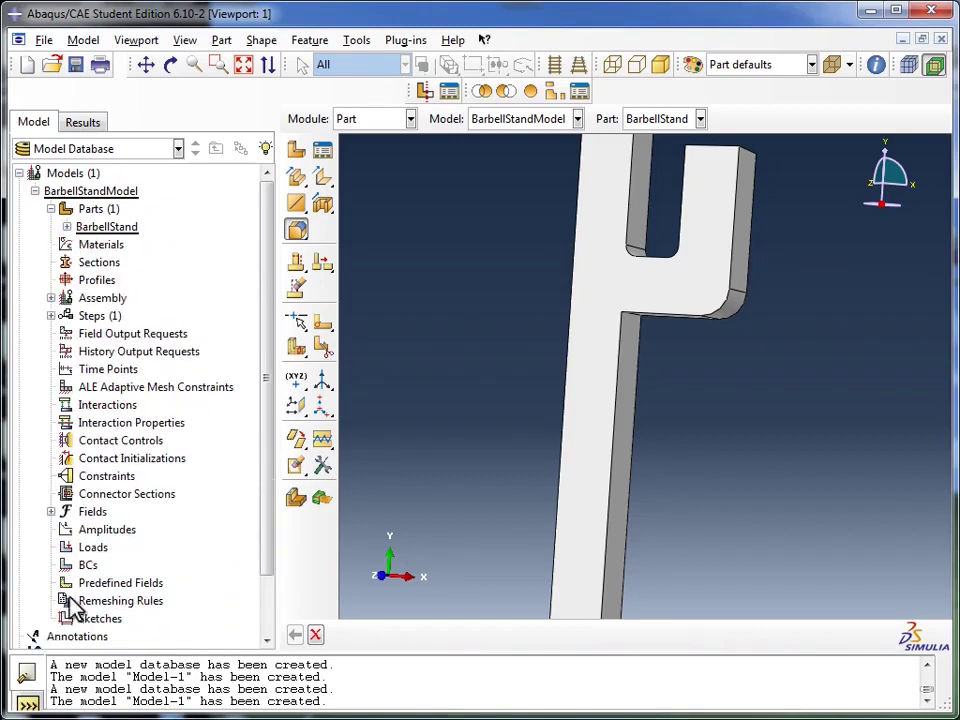
{"action": "left_click", "coordinate": [50, 210]}
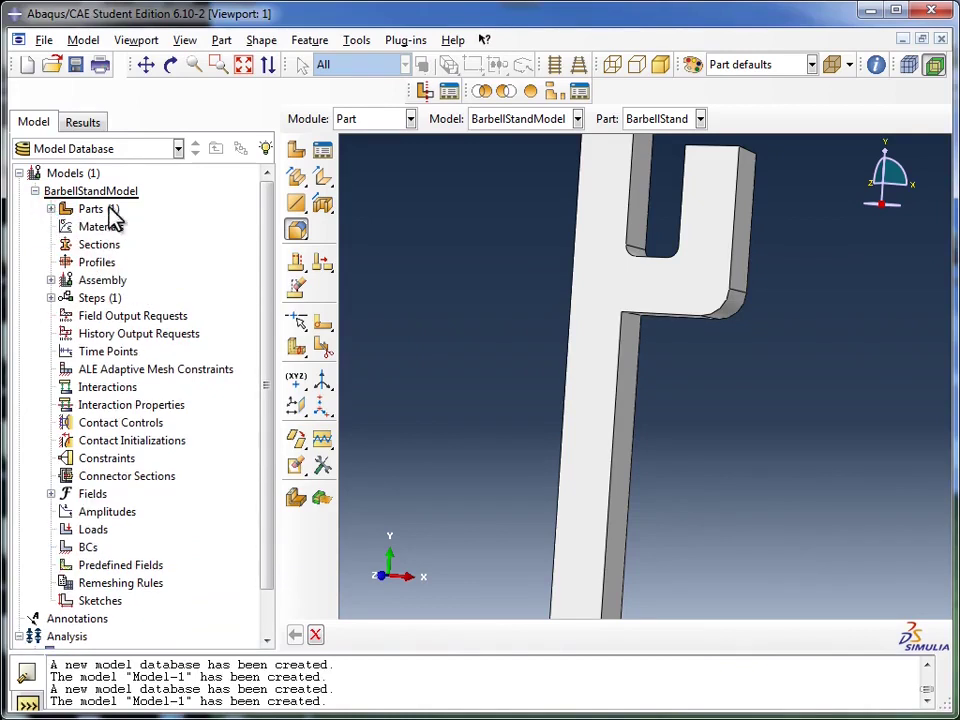